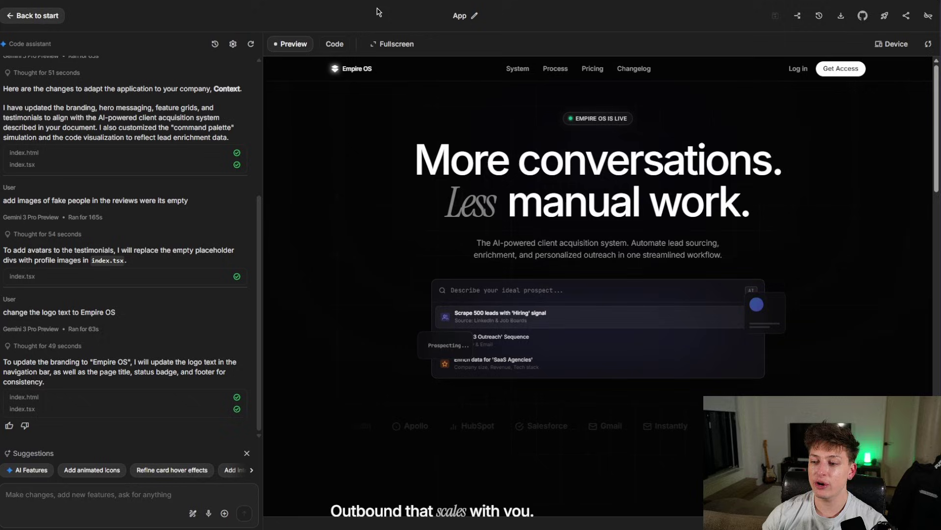
Scroll through the Premium, Business and Cloud Startup hosting plans
scroll(512, 211, down, 15)
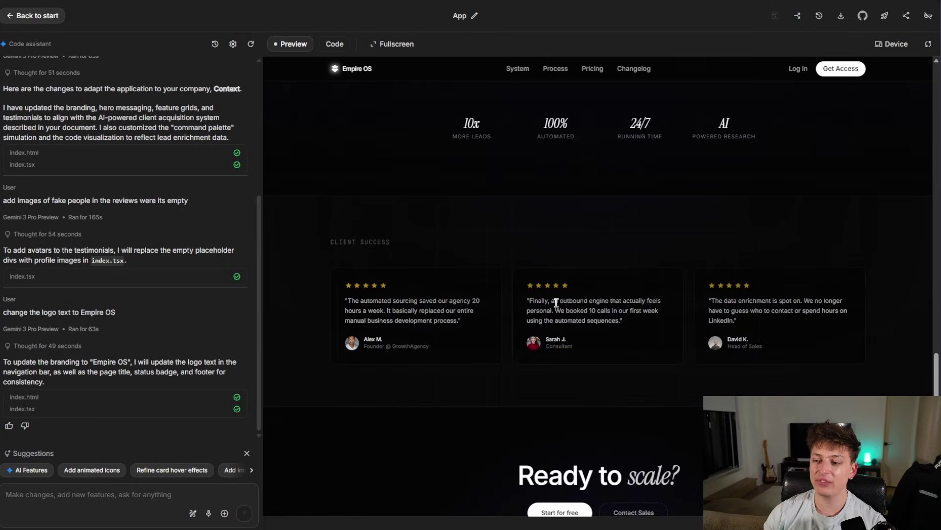
scroll(550, 304, down, 2)
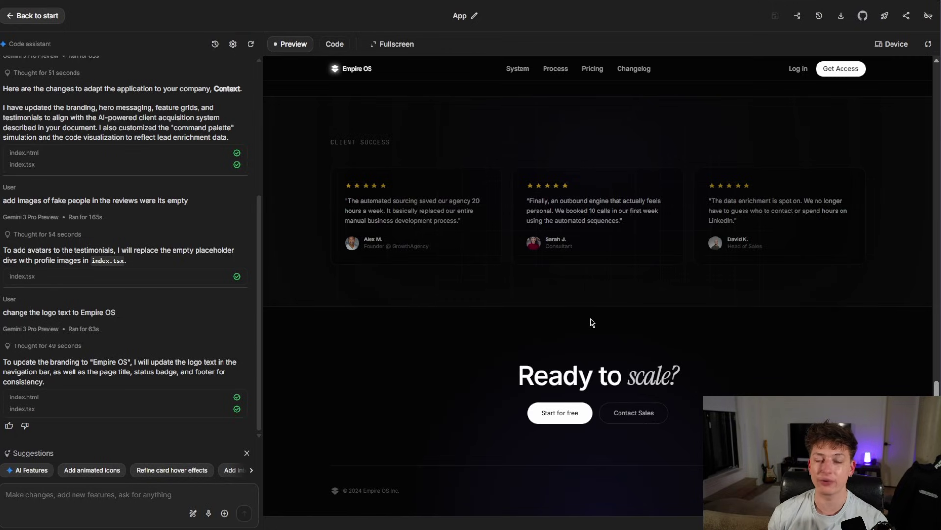
scroll(491, 363, up, 10)
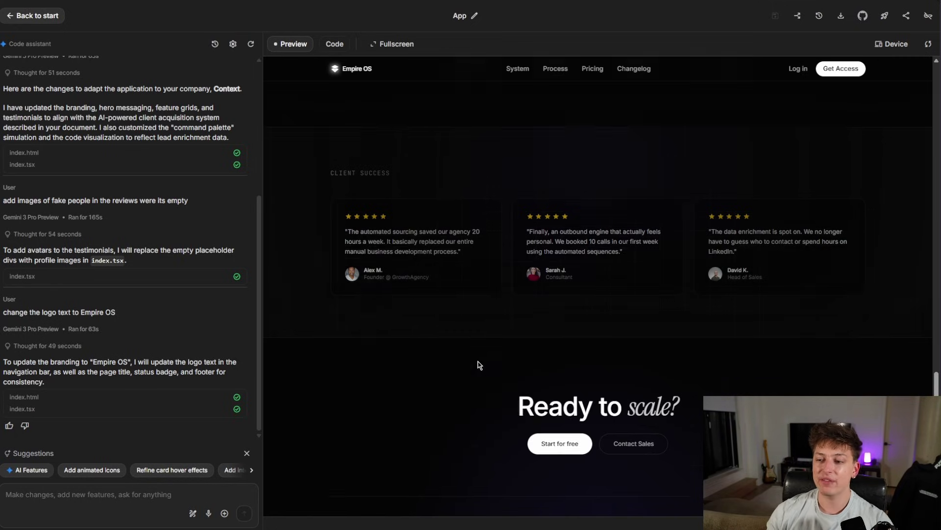
scroll(589, 276, up, 7)
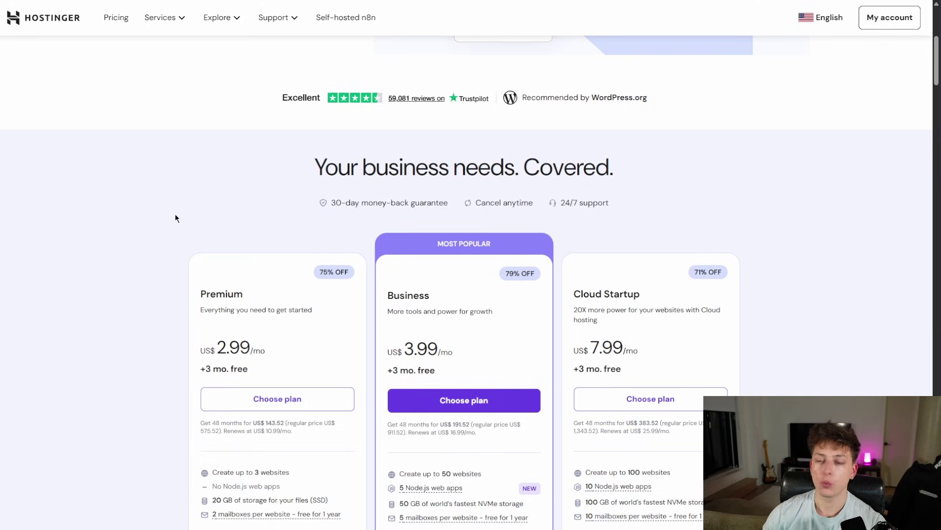
scroll(175, 214, down, 2)
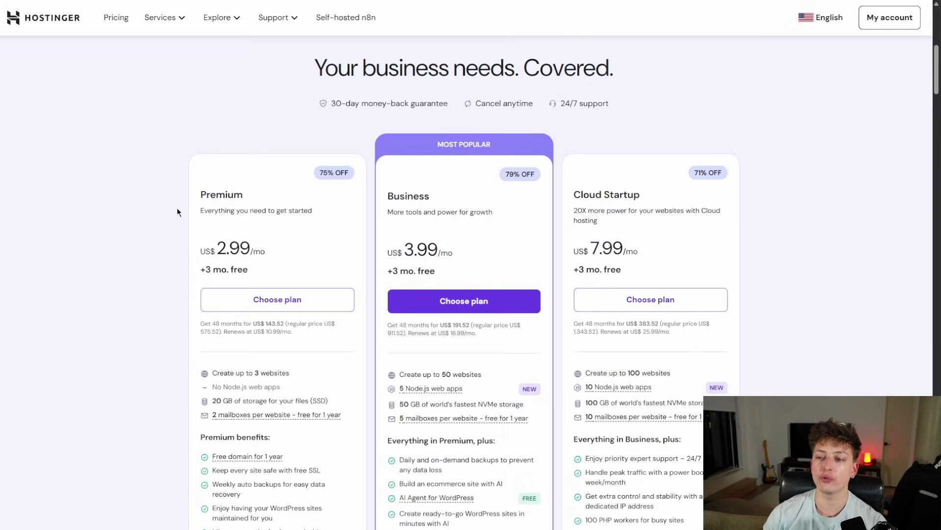
scroll(112, 215, up, 1)
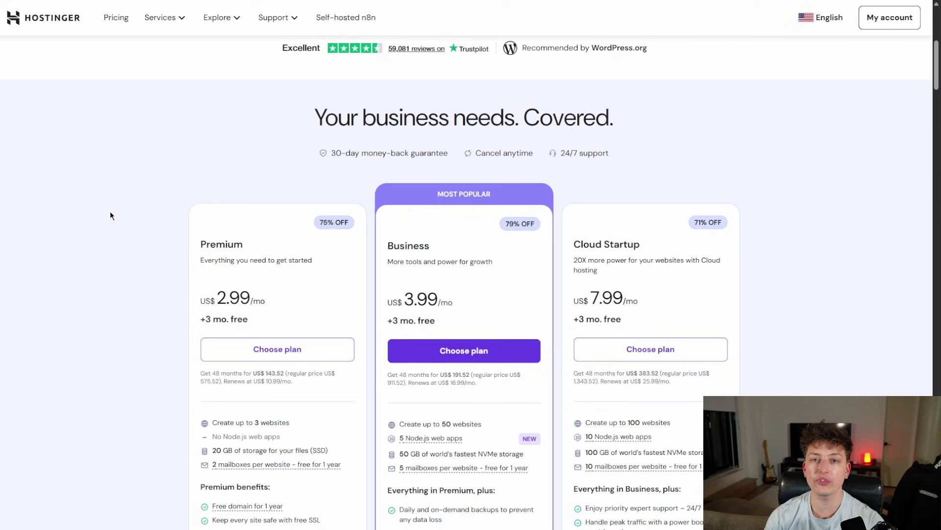
scroll(111, 215, down, 3)
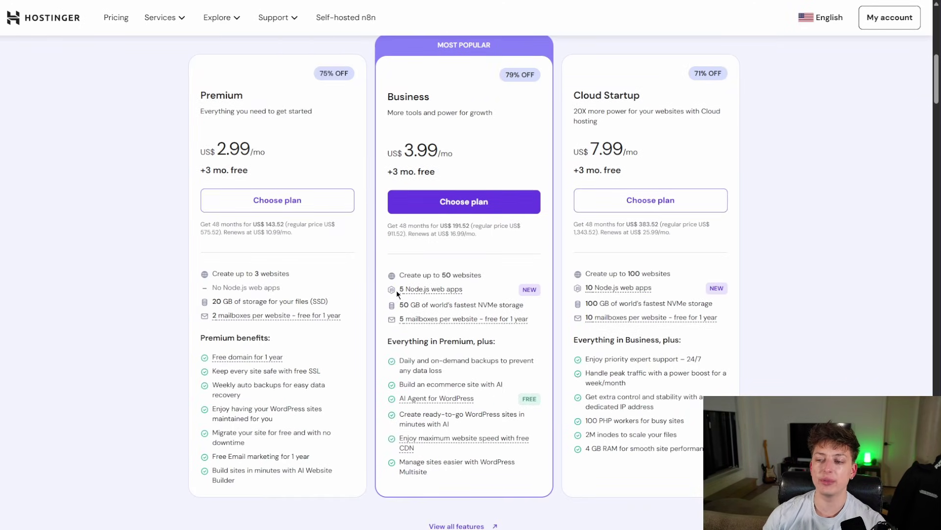
Highlight the Business plan's 50-website limit while comparing the plans
mouse_move(416, 295)
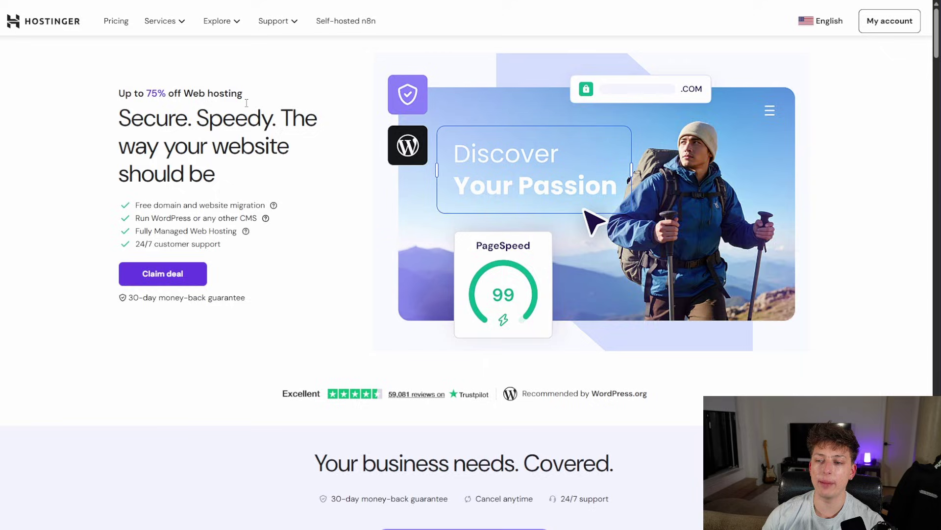
scroll(236, 98, down, 9)
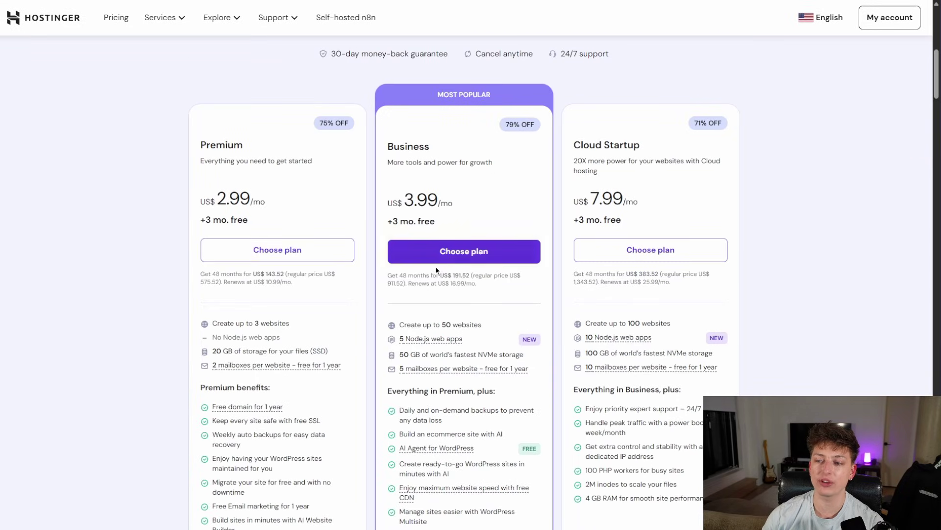
scroll(504, 266, down, 2)
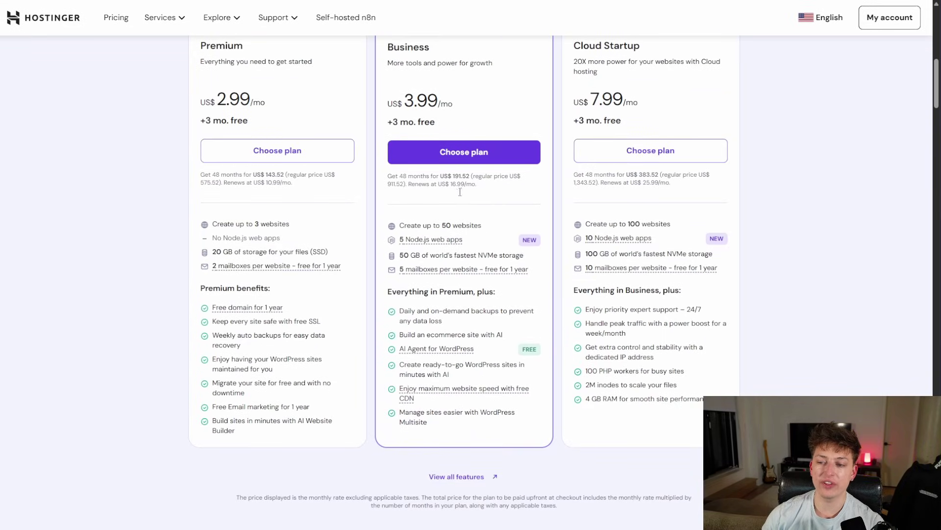
drag(482, 226, 393, 227)
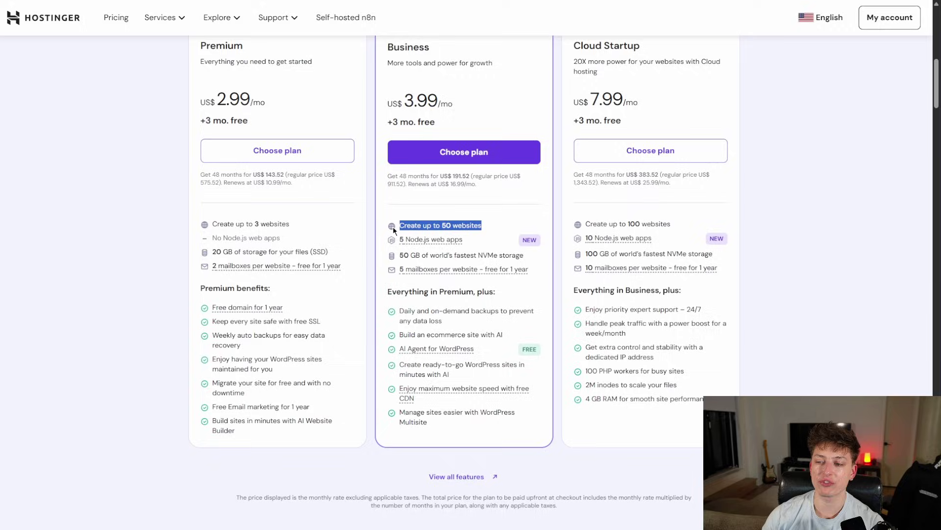
scroll(495, 338, down, 2)
scroll(486, 327, up, 3)
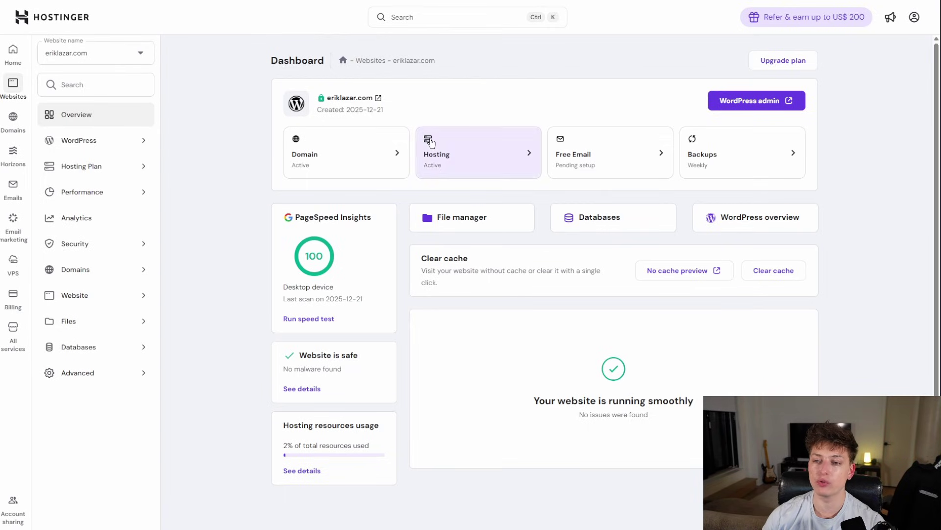
Open the live OutboundAI site from the domain's external-link icon
drag(251, 65, 480, 61)
click(479, 61)
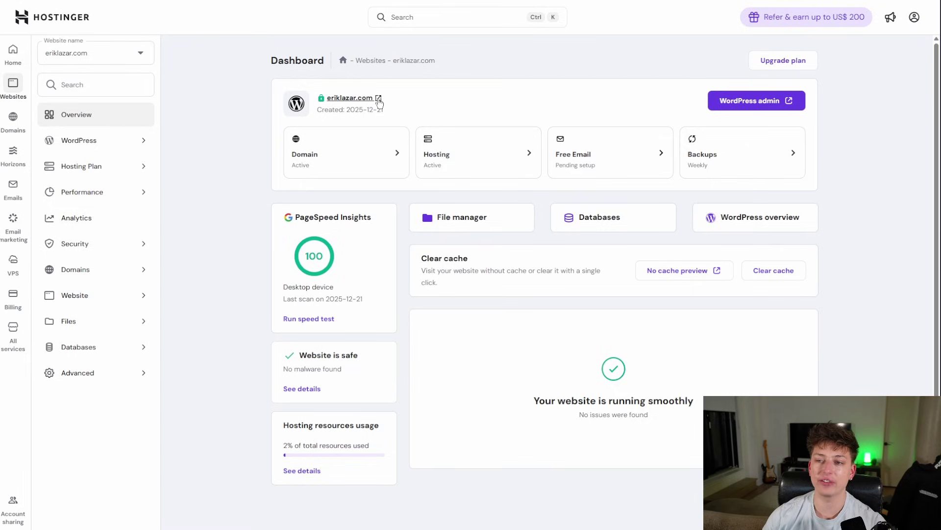
click(378, 98)
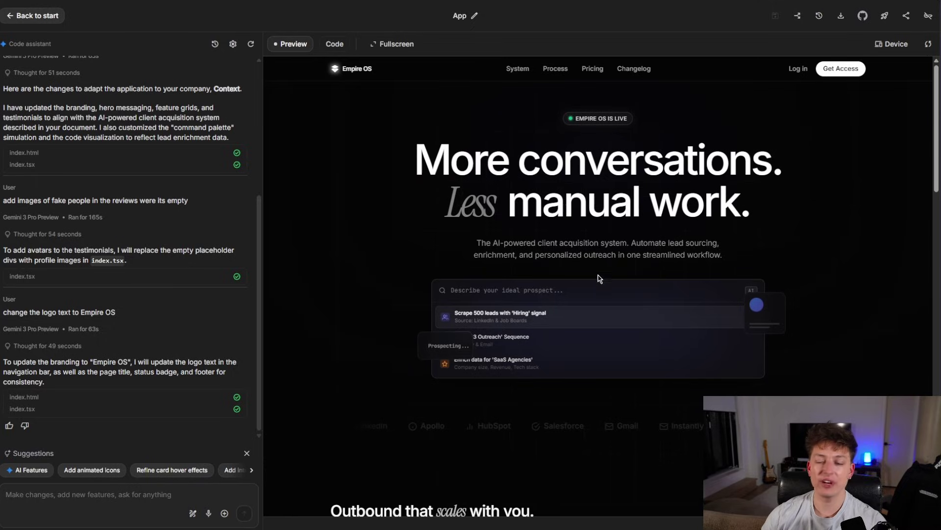
Scroll through the app.zip project files downloaded from AI Studio
scroll(569, 278, down, 10)
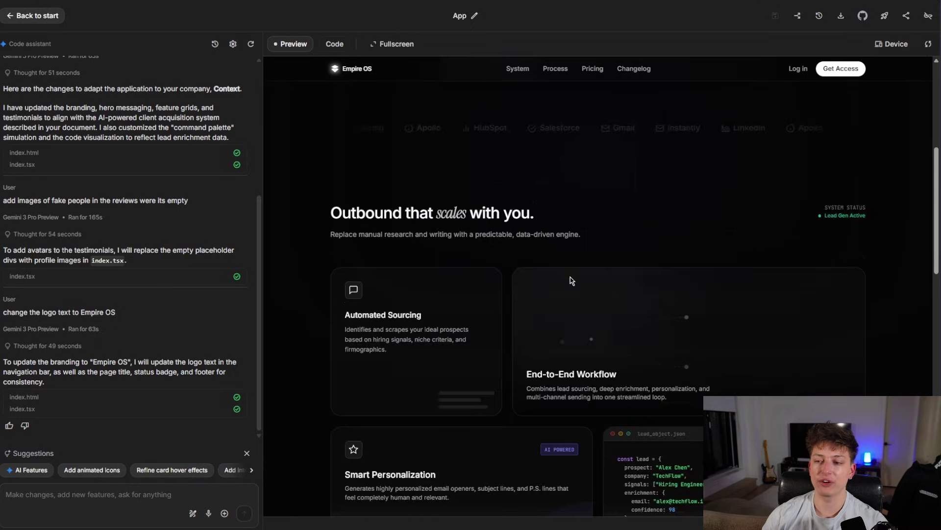
scroll(526, 378, up, 15)
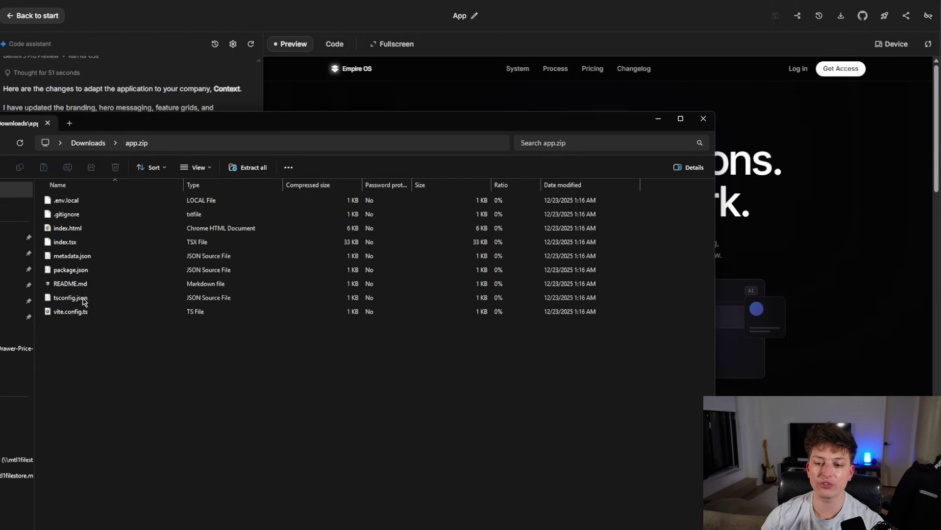
Compare the nine app.zip files with the Desktop newsite folder, then leave File Explorer
drag(136, 357, 90, 199)
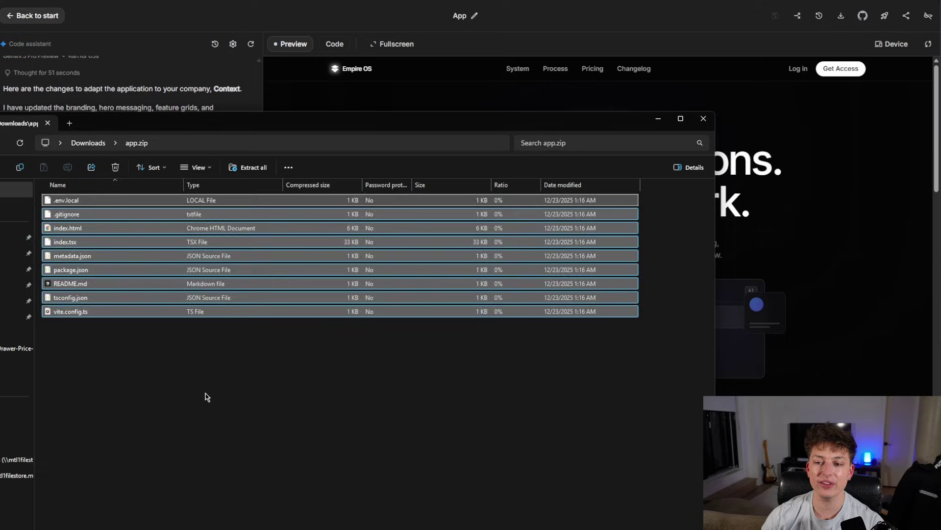
click(206, 396)
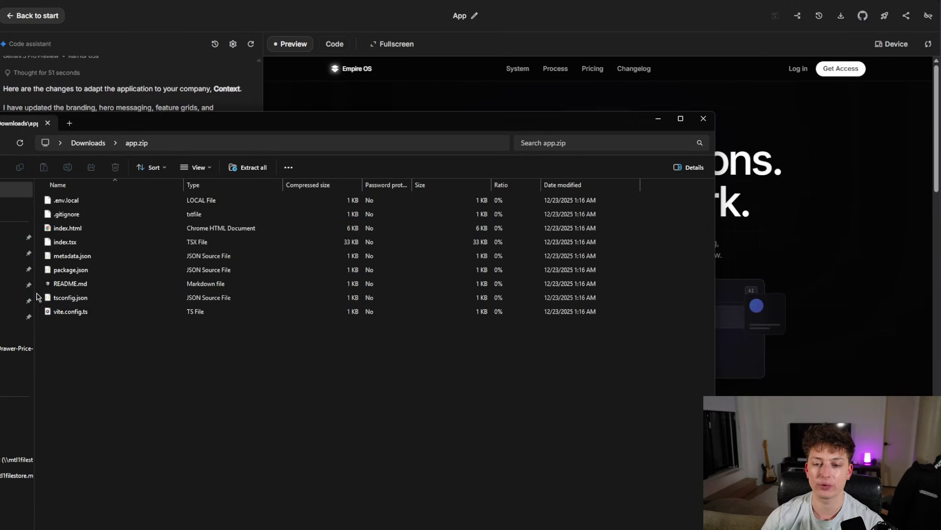
click(17, 237)
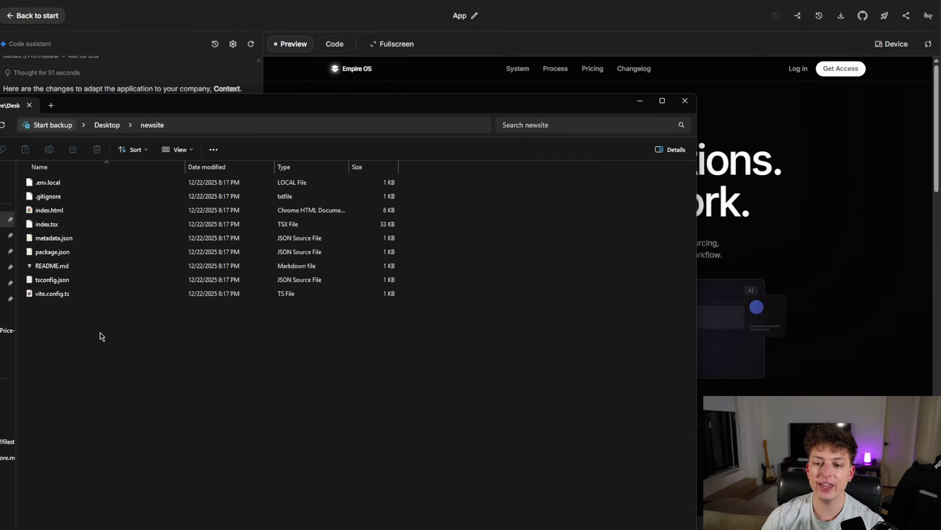
drag(101, 336, 80, 175)
click(109, 346)
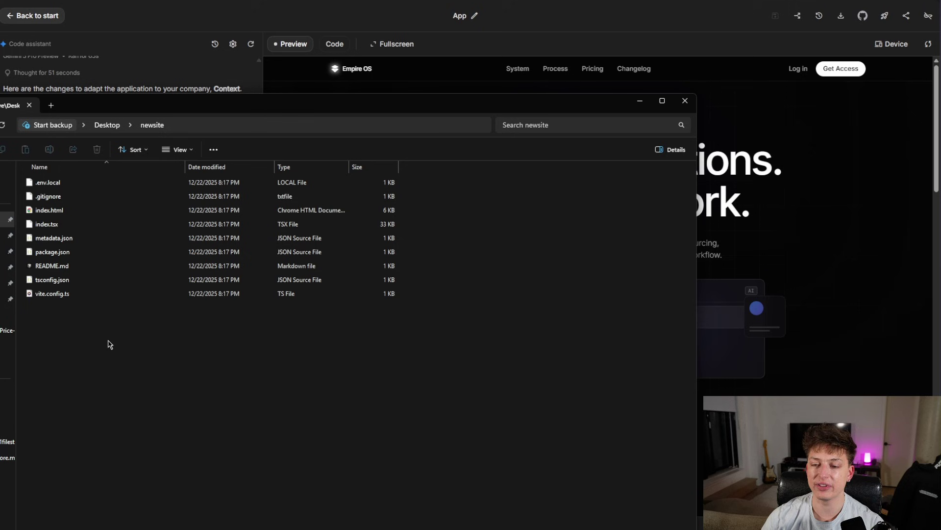
key(alt+Tab)
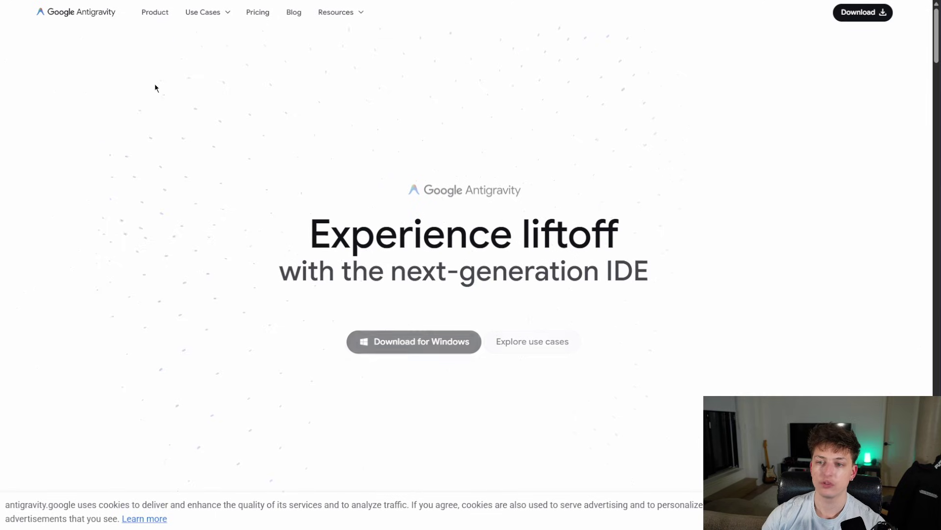
Scroll down the Antigravity site's Windows download page
scroll(443, 228, down, 2)
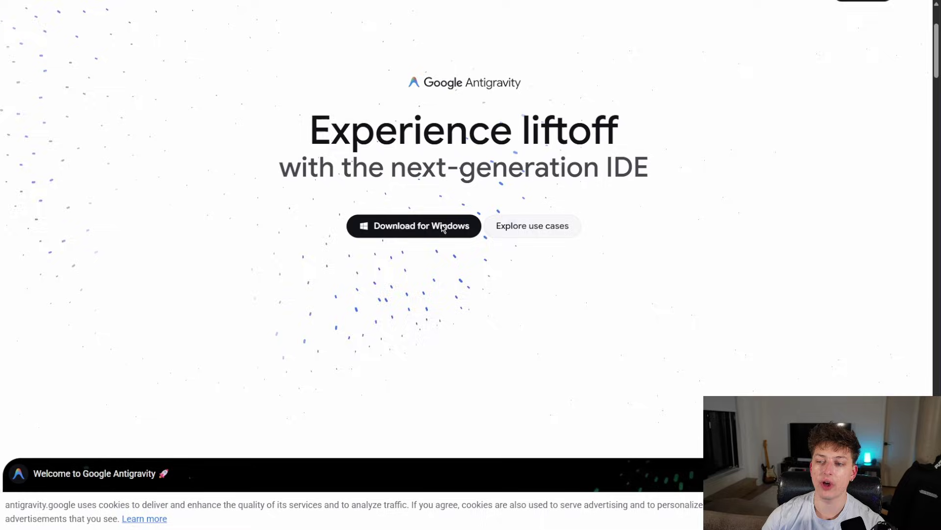
scroll(443, 228, down, 1)
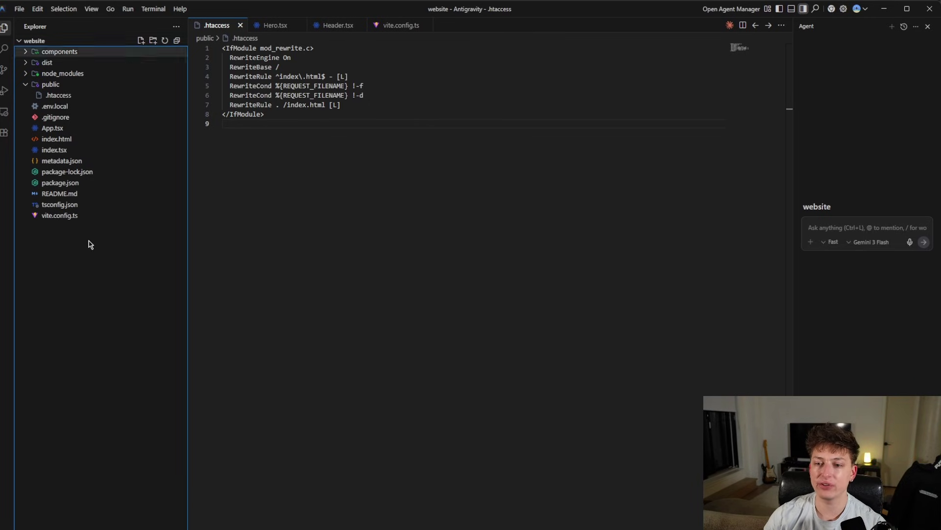
Open the newsite folder in Antigravity and confirm both trust prompts
click(19, 8)
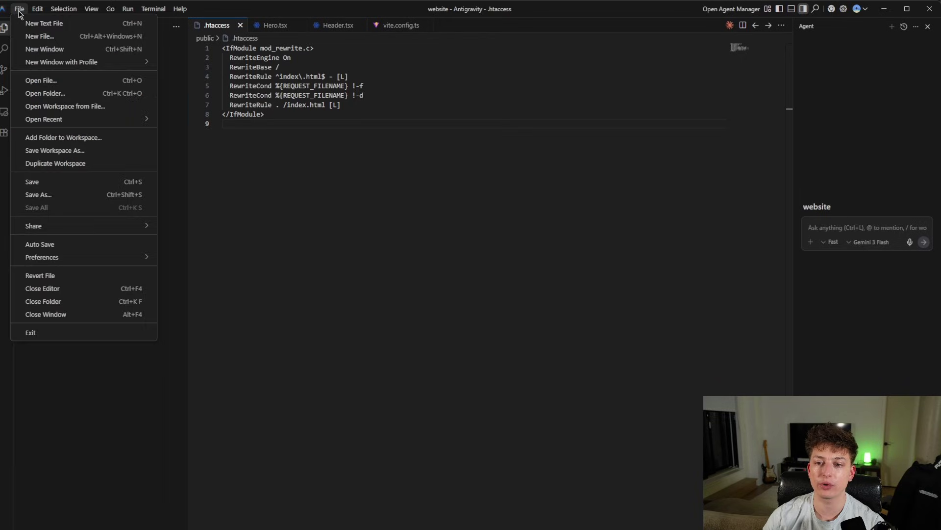
click(63, 96)
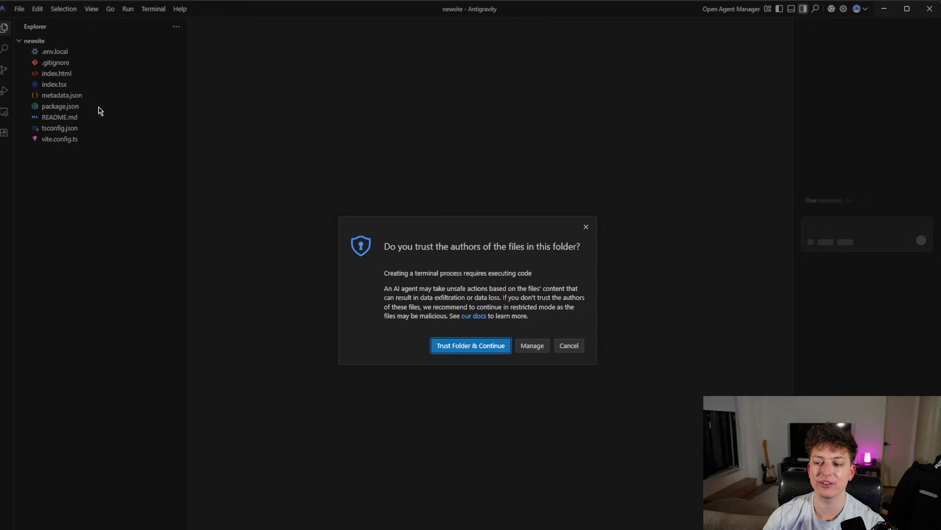
click(465, 349)
click(463, 357)
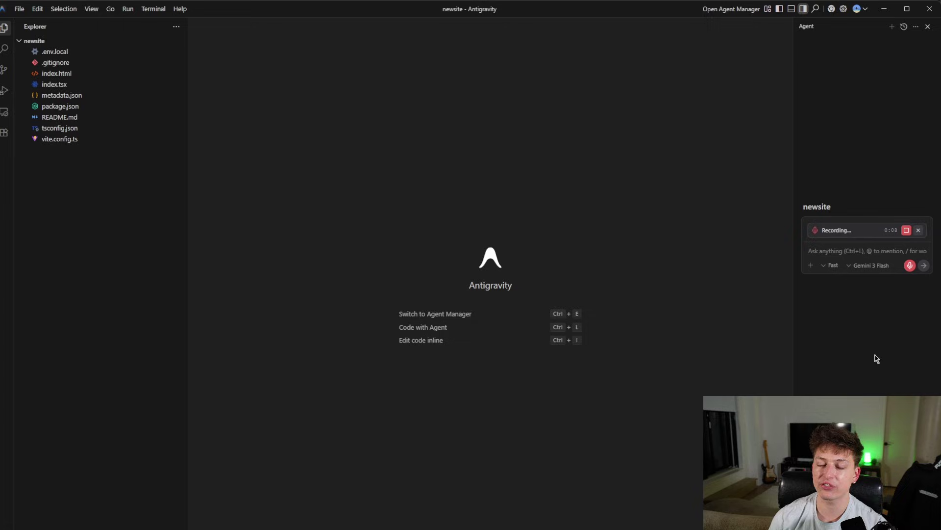
Send the agent 'add this' with the pasted defineConfig snippet setting base: './'
click(907, 231)
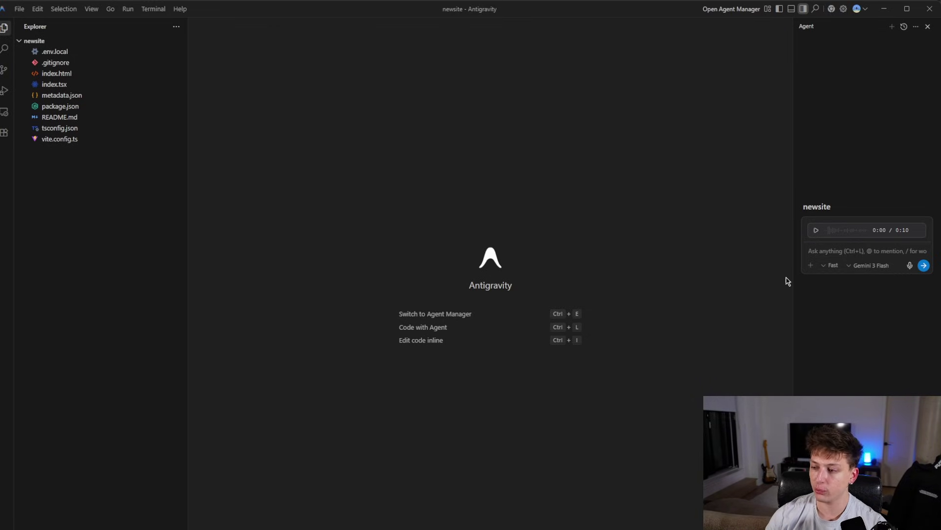
text(add this)
text(export default defineConfig({   base: './', }))
drag(814, 270, 849, 251)
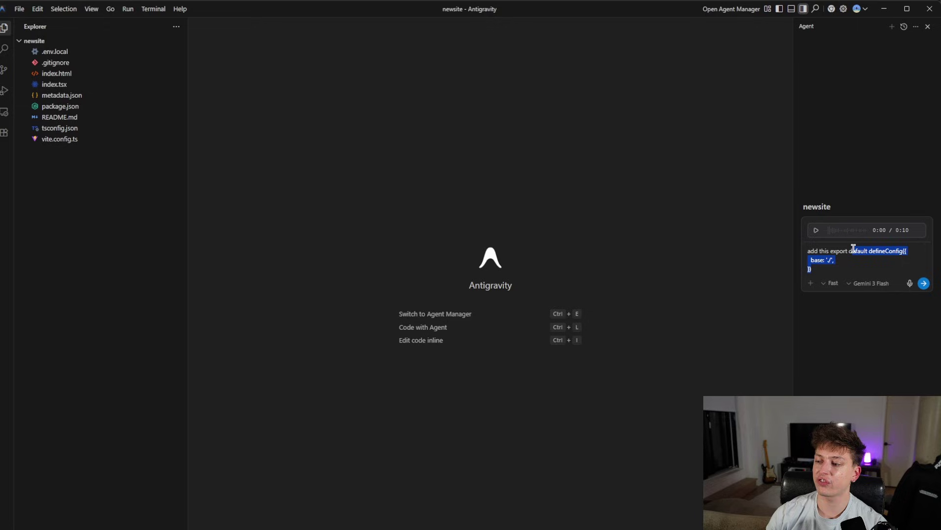
click(838, 269)
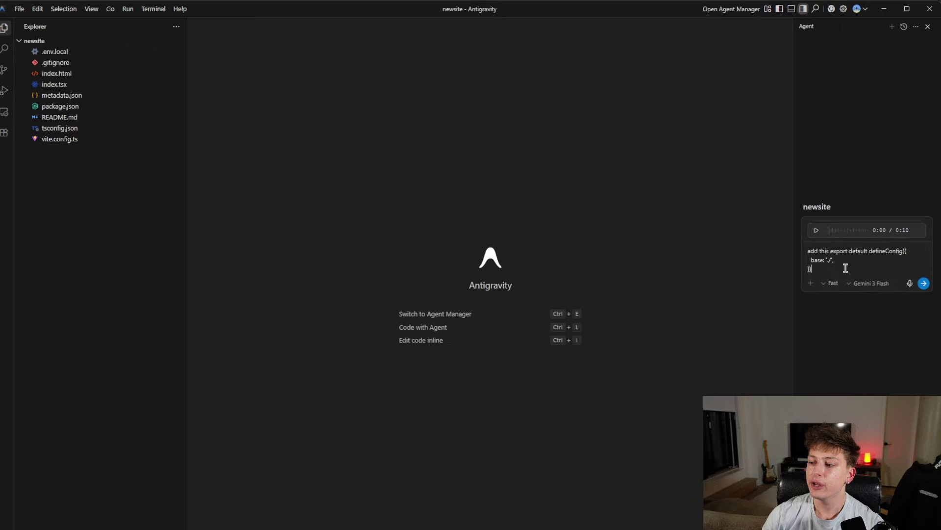
click(923, 285)
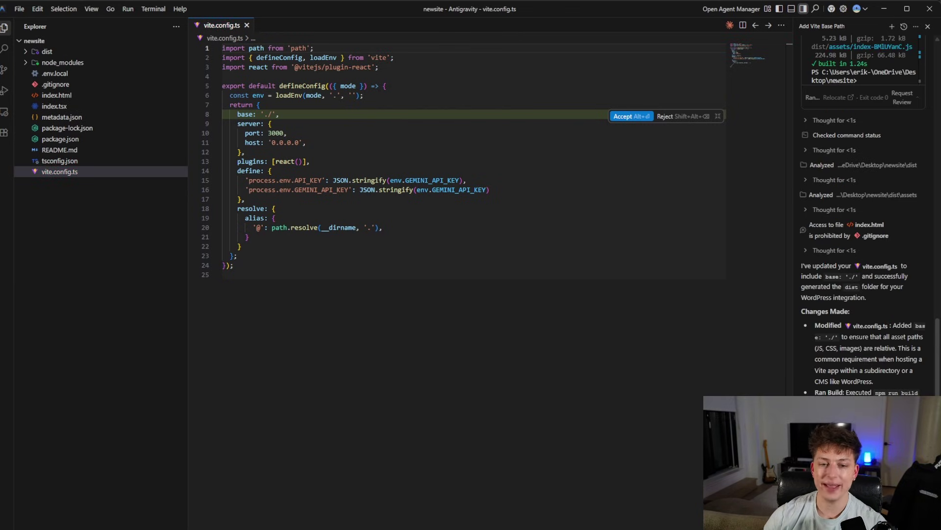
Accept the base './' change to vite.config.ts and close Antigravity
key(alt+Return)
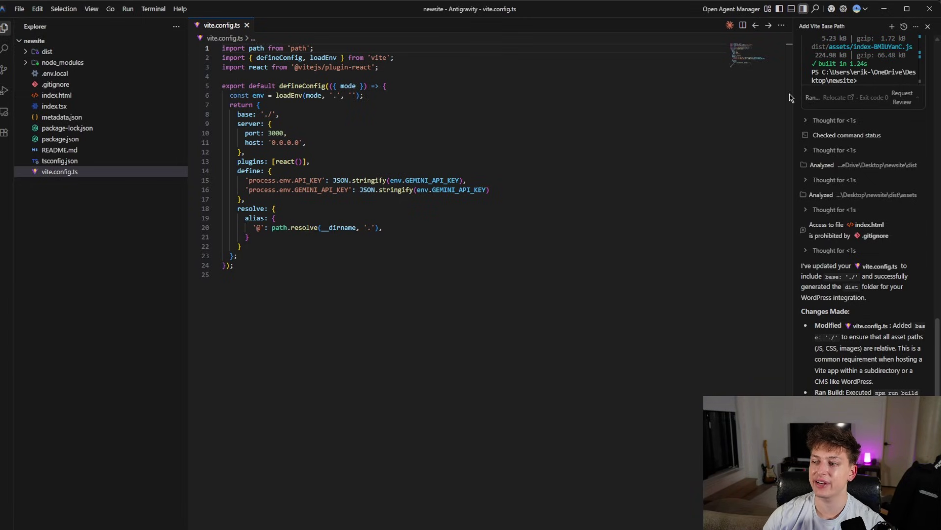
click(930, 8)
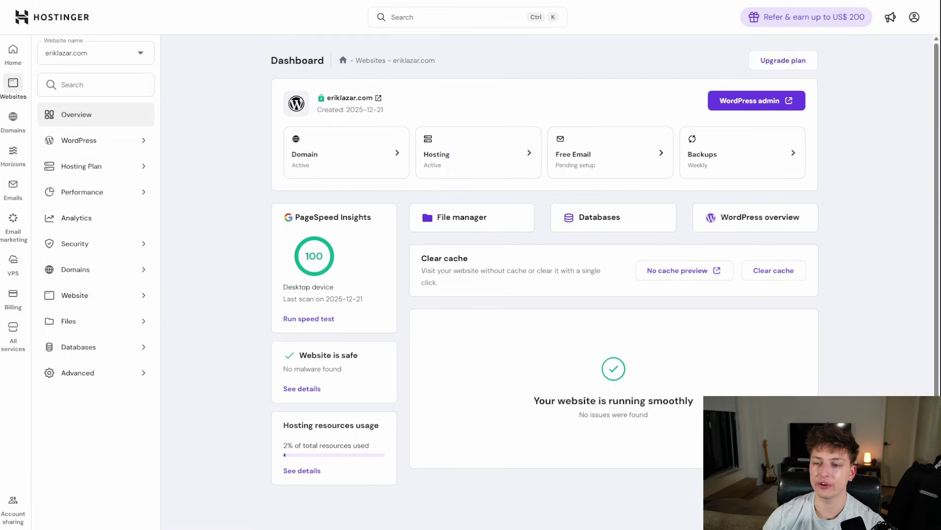
key(alt+Tab)
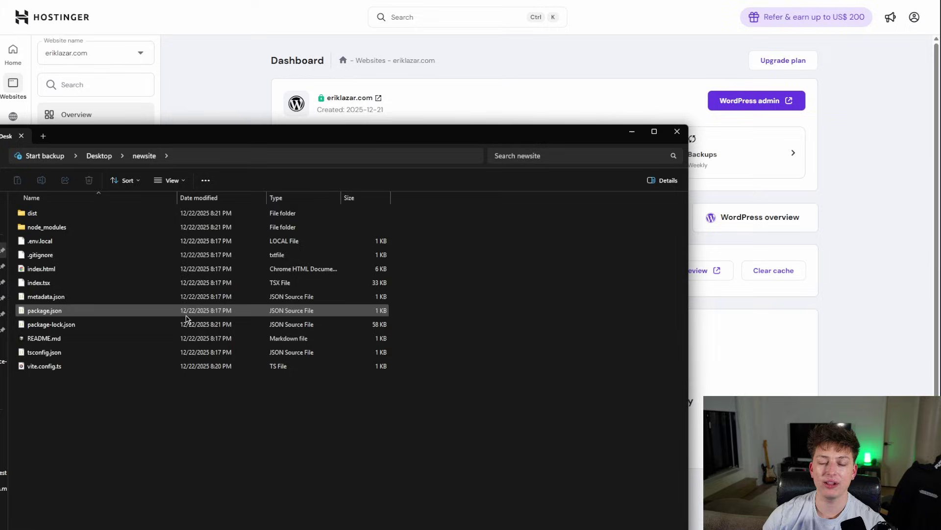
Check the dist folder's assets and index.html, then return to the Hostinger dashboard
double_click(42, 217)
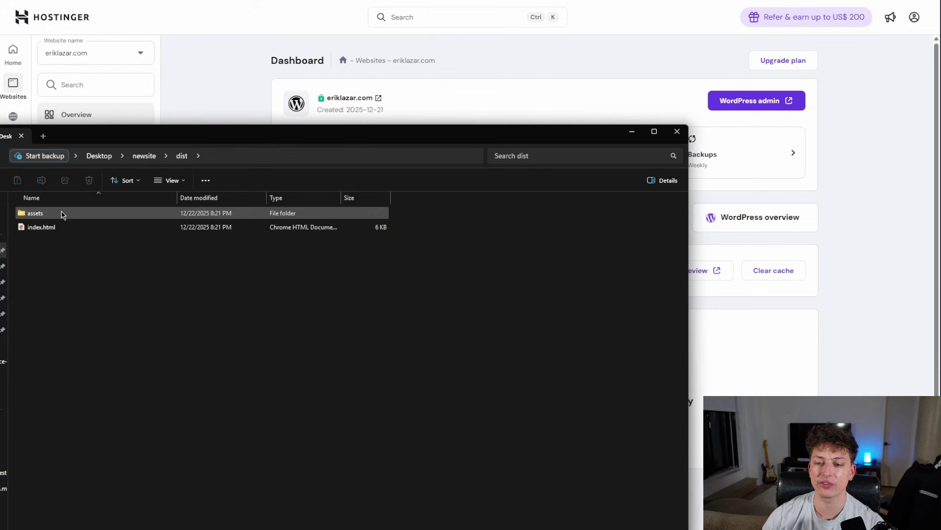
click(54, 227)
click(229, 70)
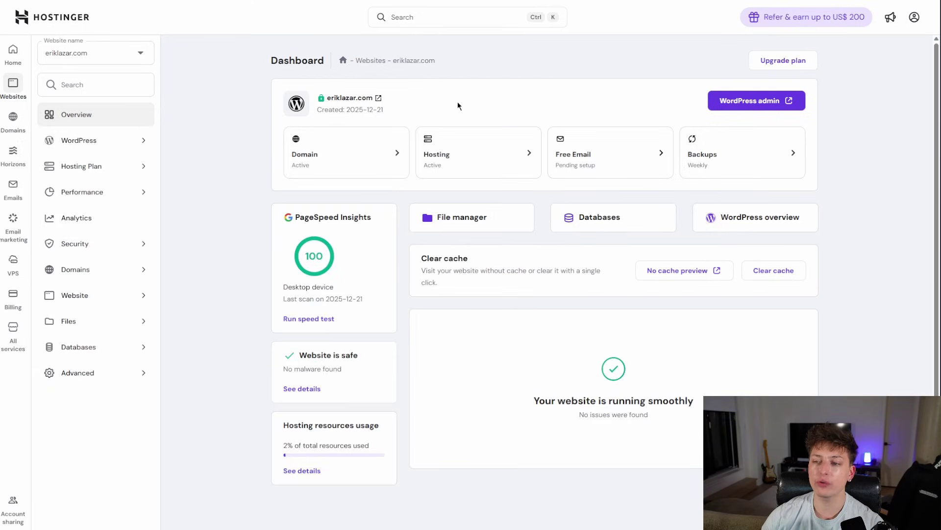
Create a folder named ai-site2 inside public_html in File Manager
click(453, 224)
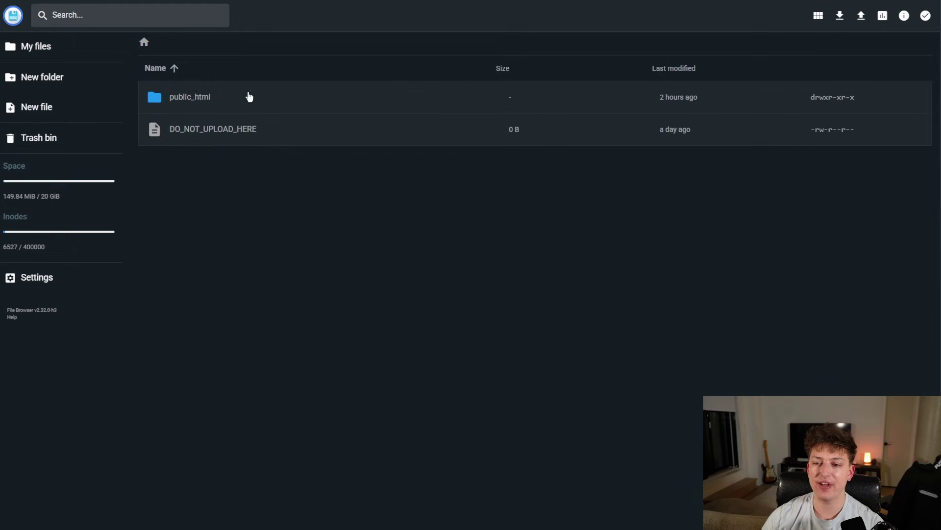
double_click(183, 106)
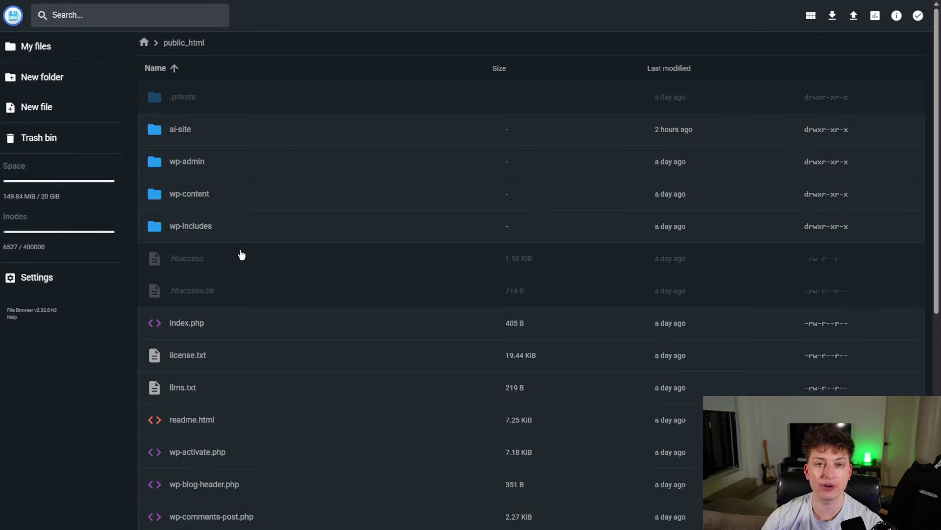
click(43, 77)
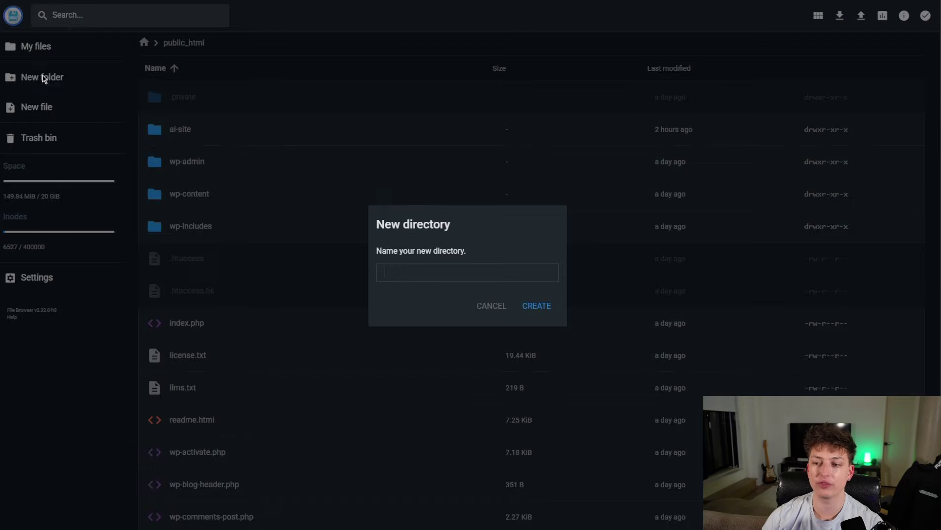
click(407, 268)
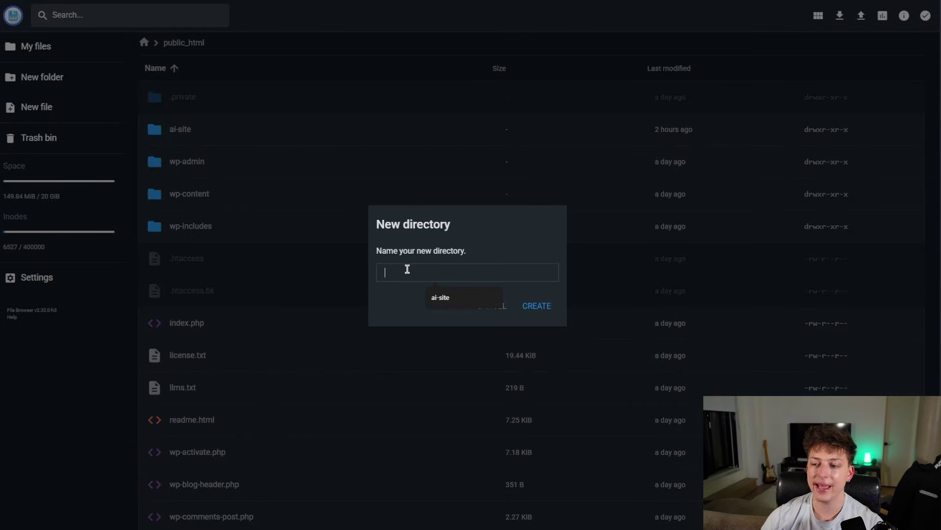
click(441, 297)
text(2)
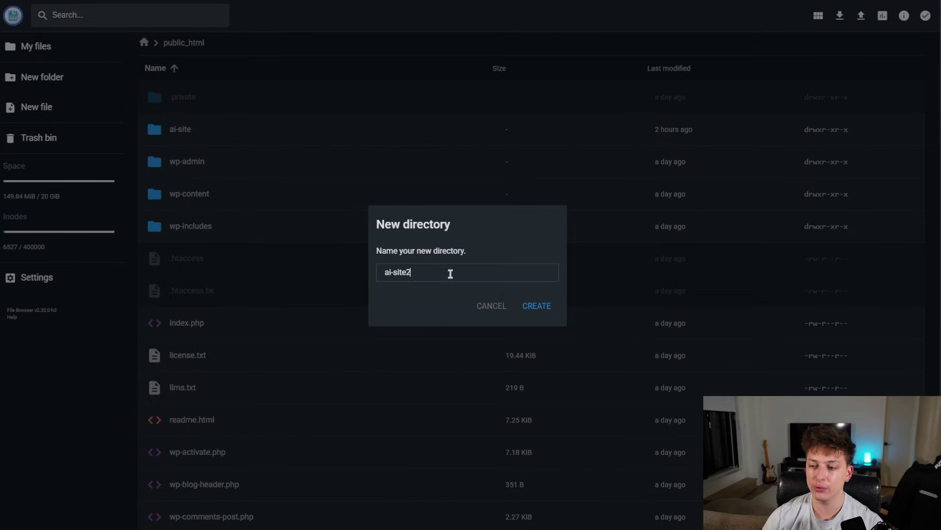
click(541, 307)
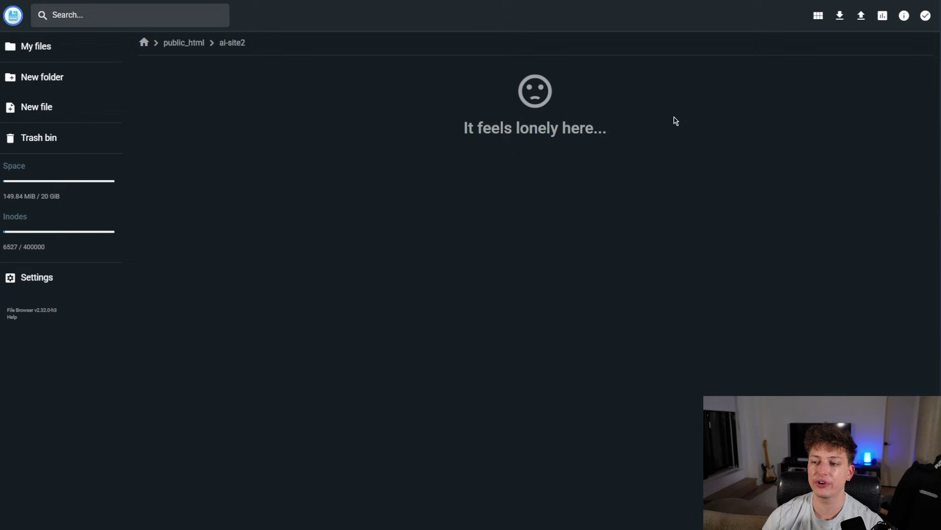
Drag the dist build's assets folder and index.html from File Explorer into the ai-site2 folder
key(alt+Tab)
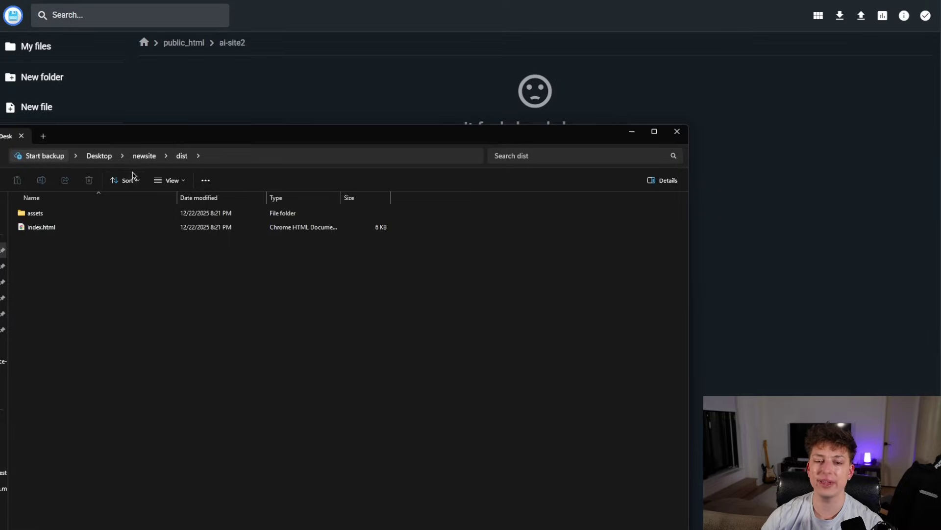
drag(254, 143, 242, 250)
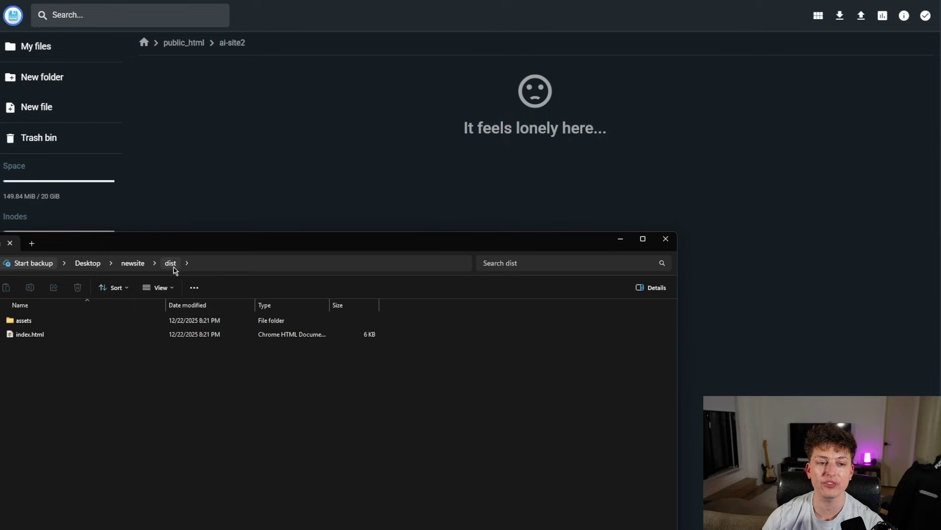
drag(21, 361, 483, 105)
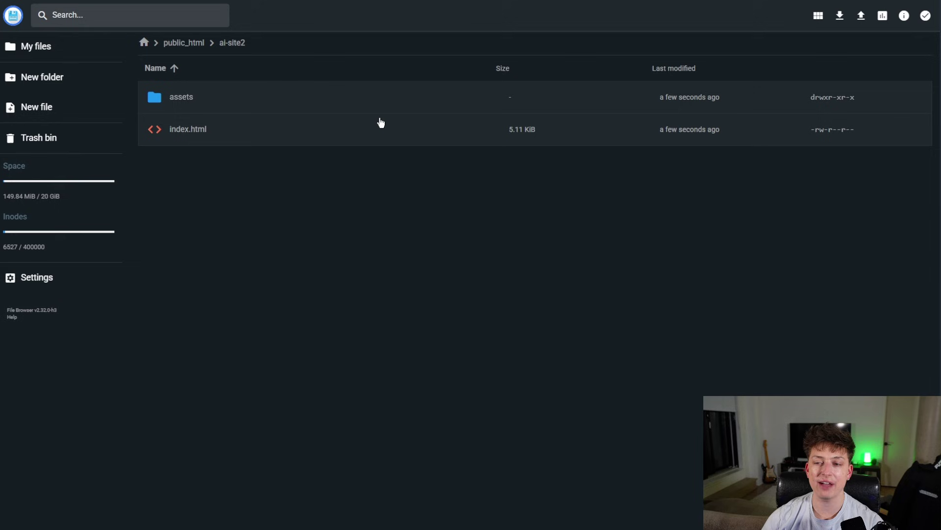
Go from the Hostinger dashboard through WordPress admin into the site editor's Blog Home template
click(191, 1)
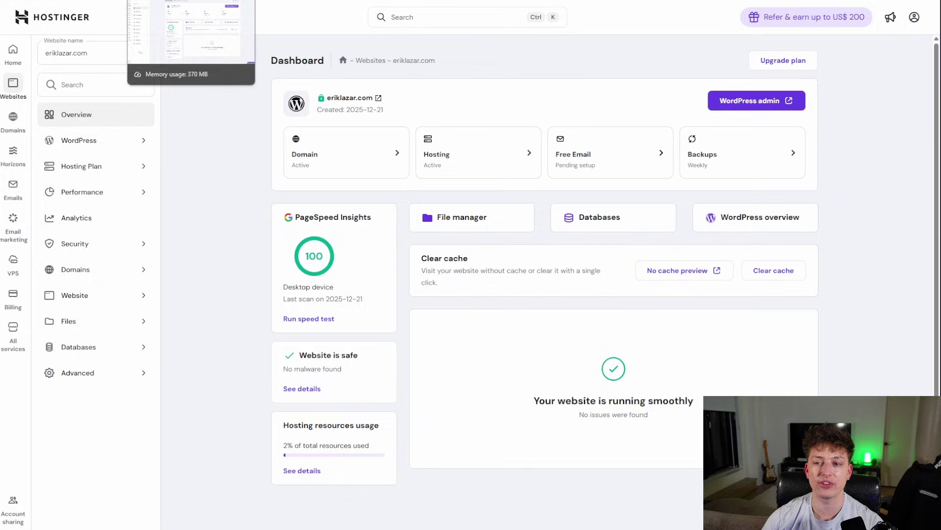
click(741, 102)
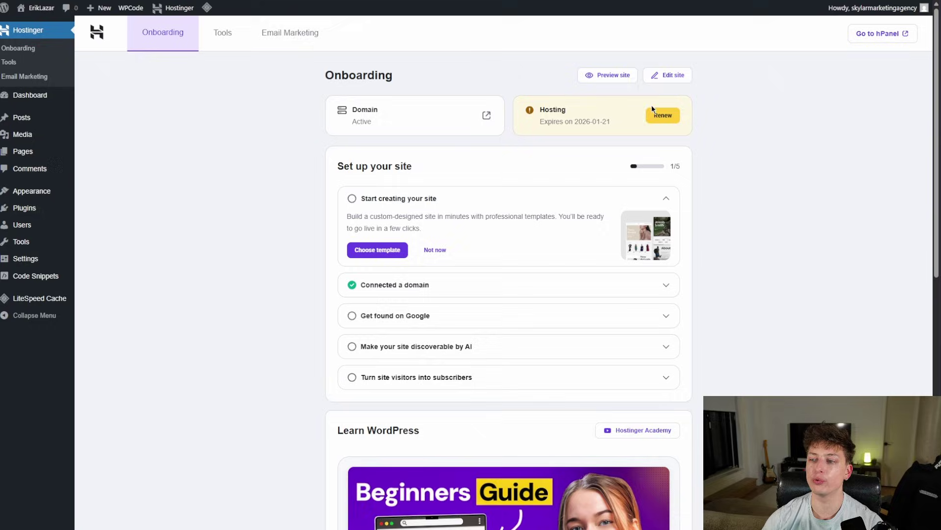
click(674, 76)
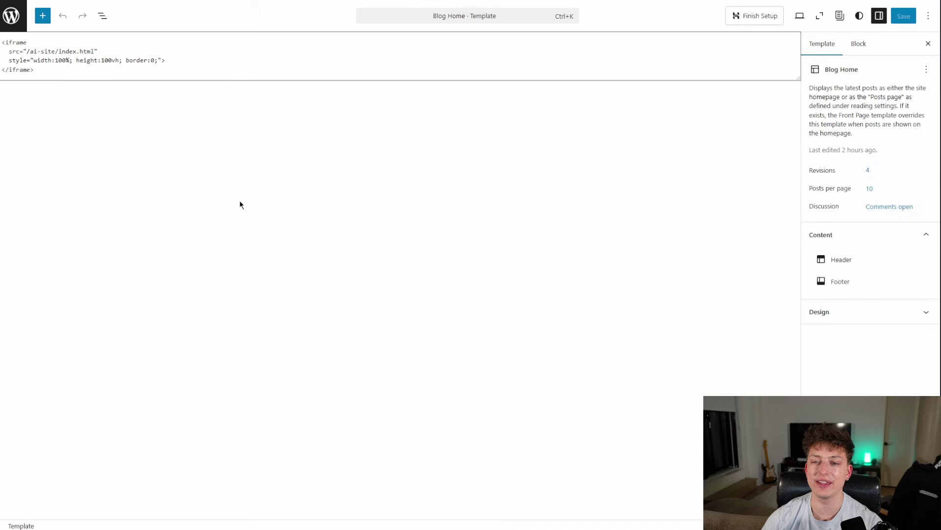
click(102, 17)
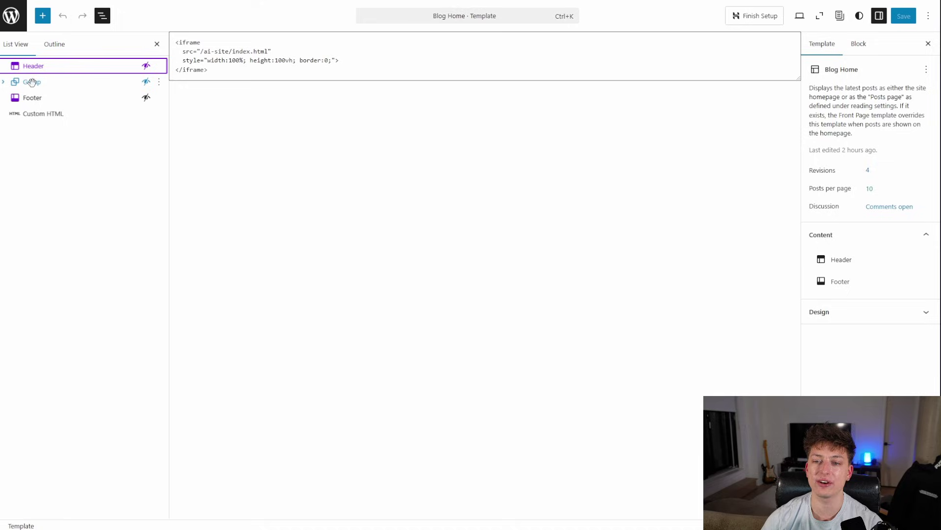
click(160, 67)
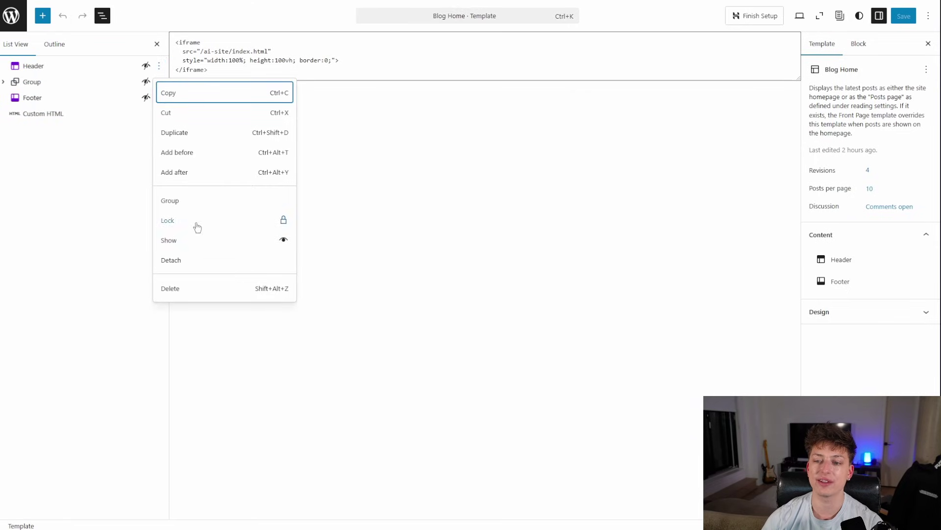
click(44, 175)
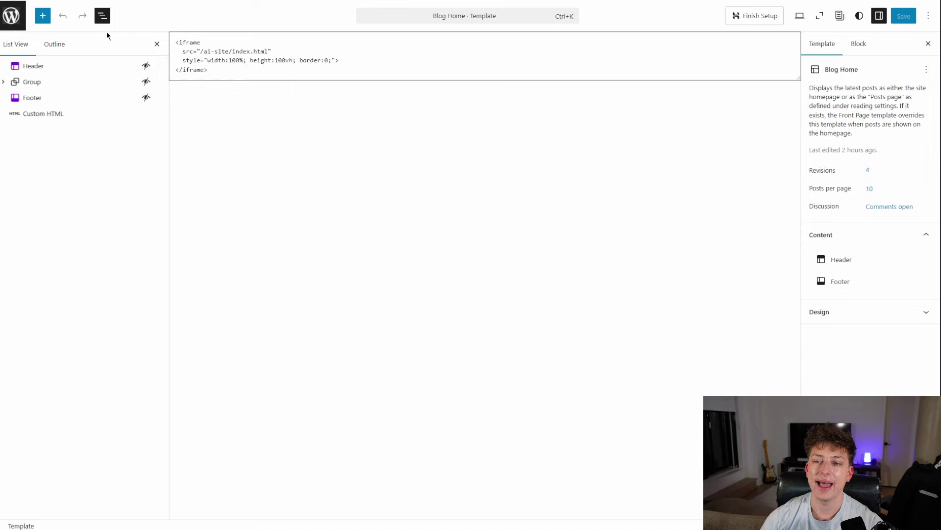
click(43, 16)
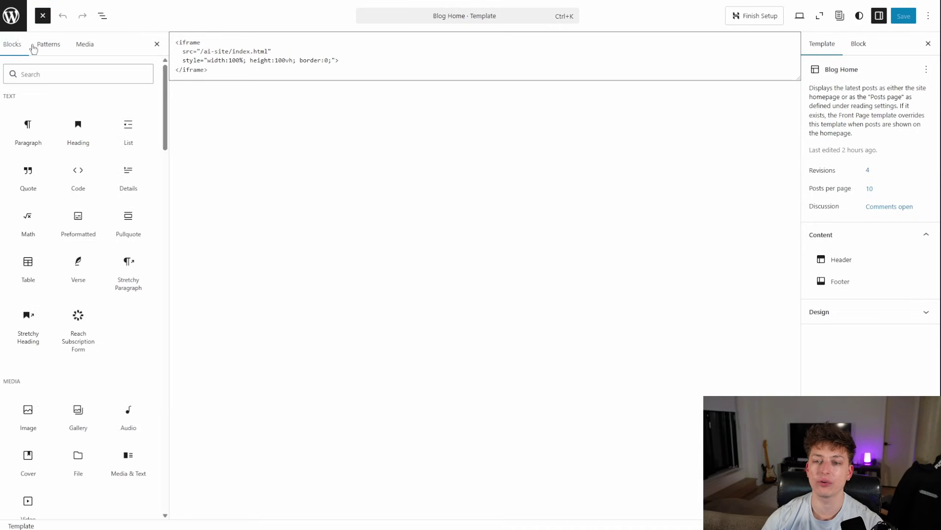
click(40, 76)
text(cus)
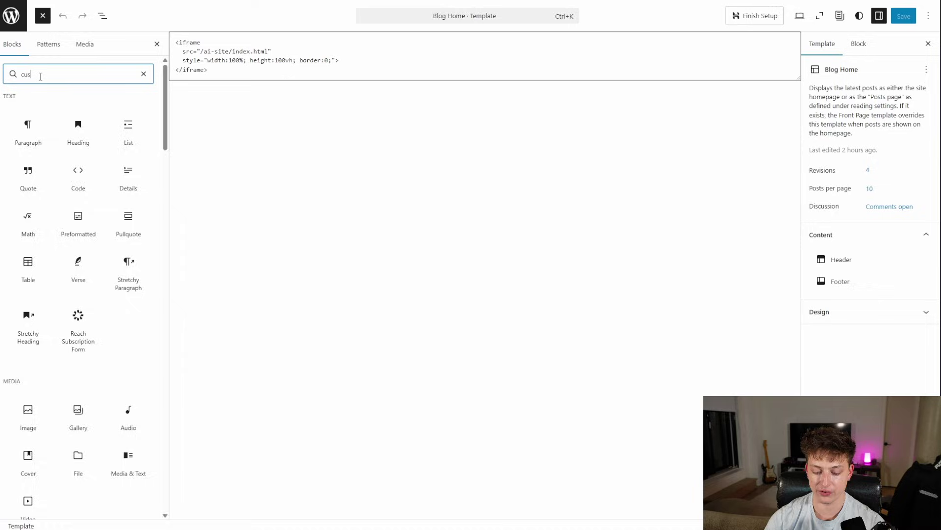
text(t)
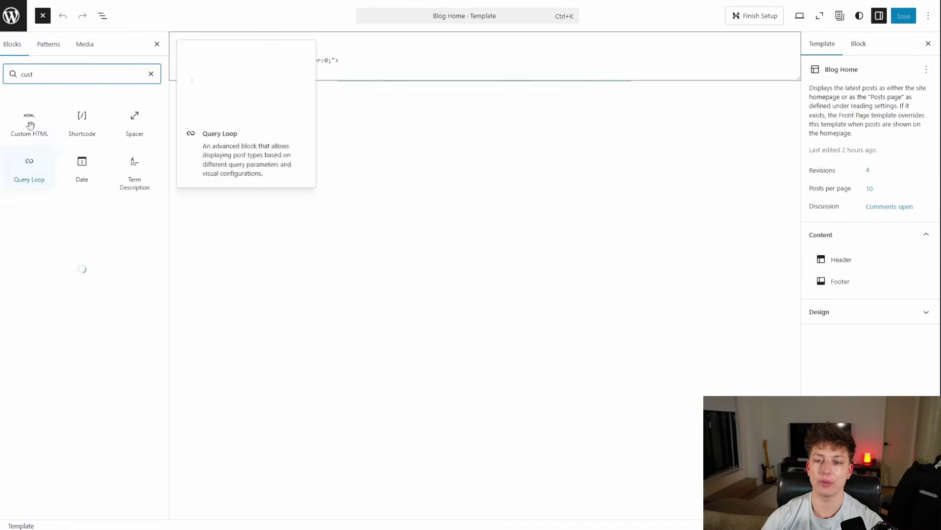
click(157, 44)
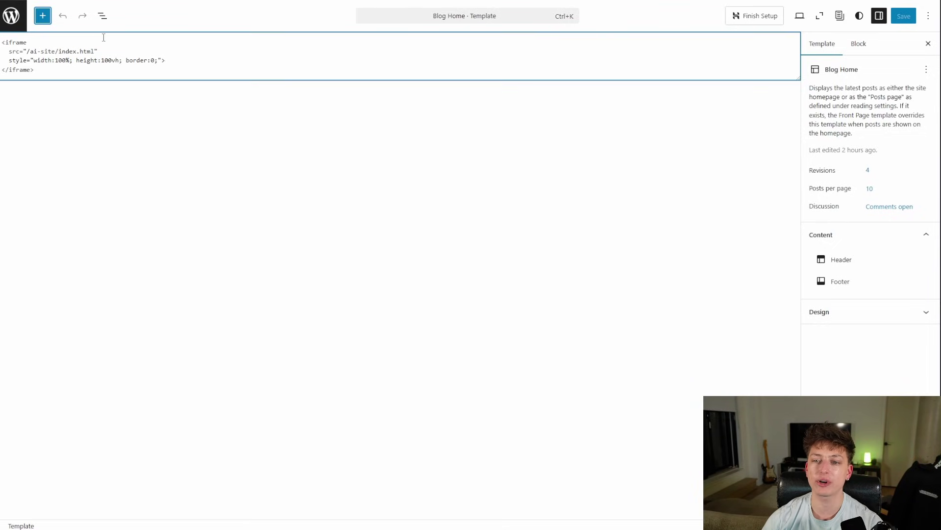
Change the Custom HTML iframe src from /ai-site/ to /ai-site2/index.html and save the template
click(48, 70)
key(ctrl+a)
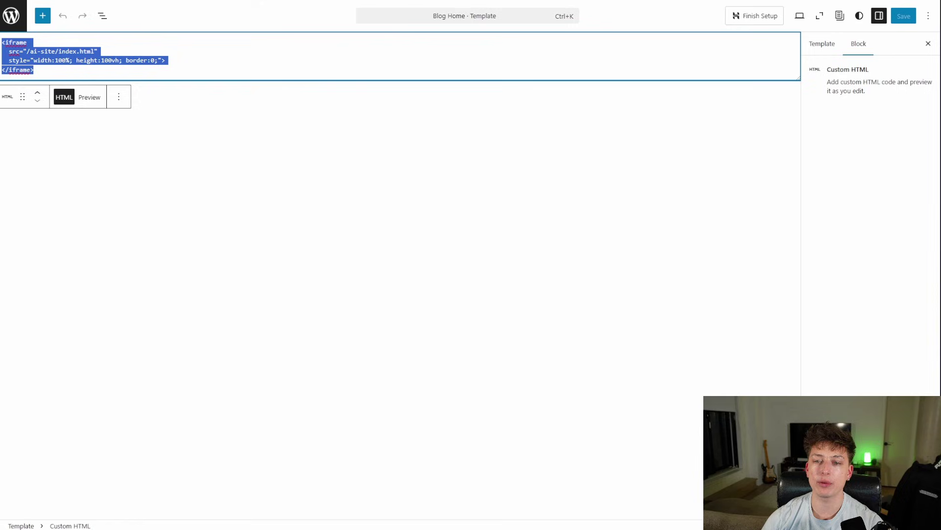
click(48, 72)
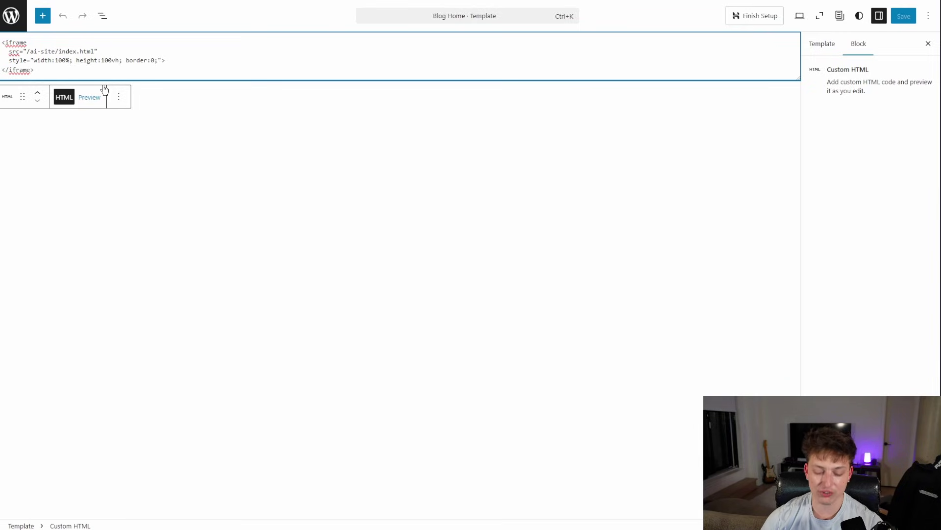
text(2)
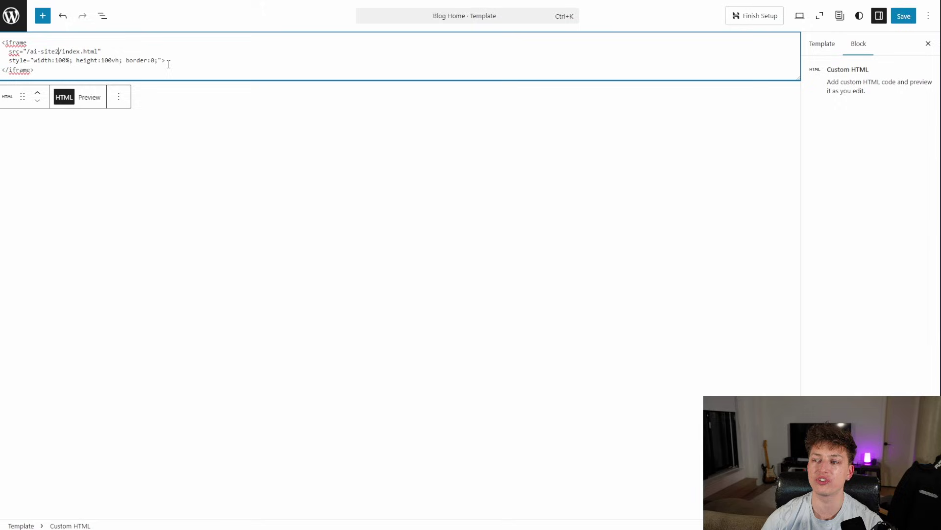
click(904, 18)
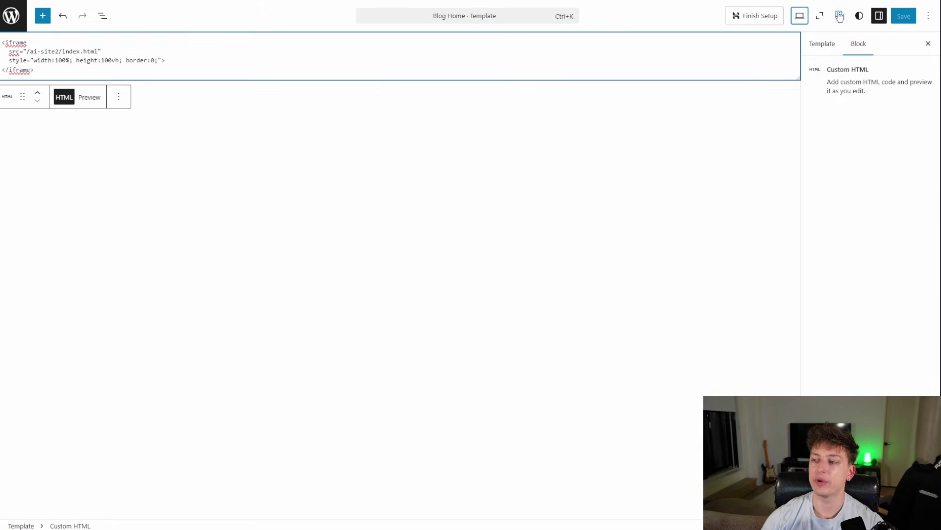
click(801, 18)
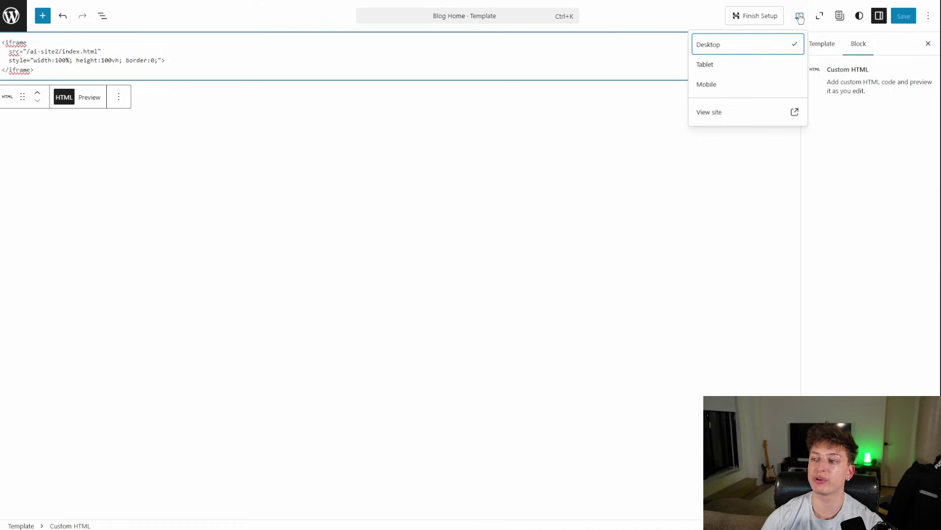
View the live site and scroll through the Empire OS landing page on the homepage
click(715, 115)
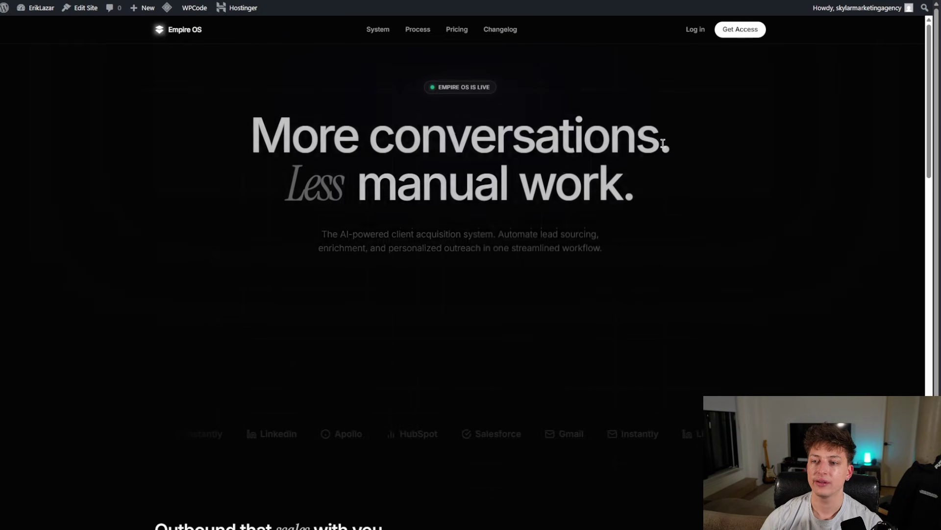
scroll(509, 209, down, 9)
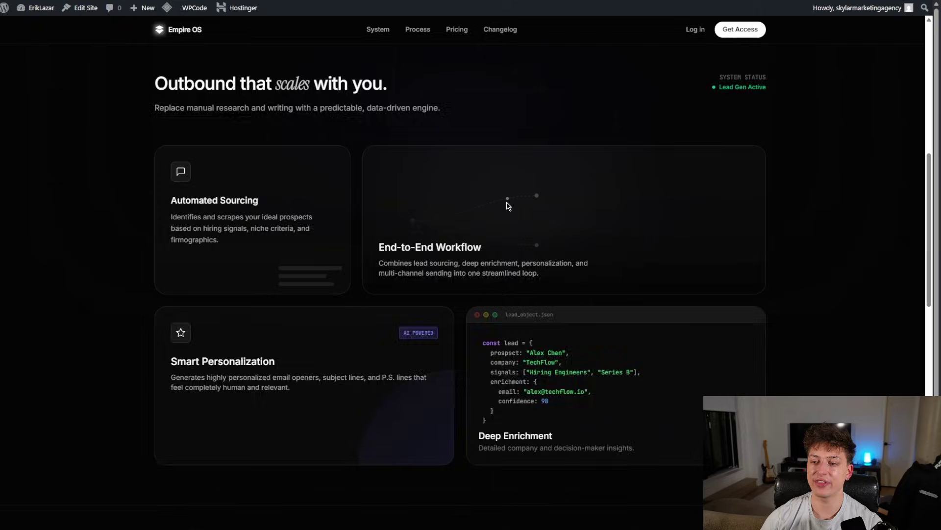
scroll(509, 206, down, 15)
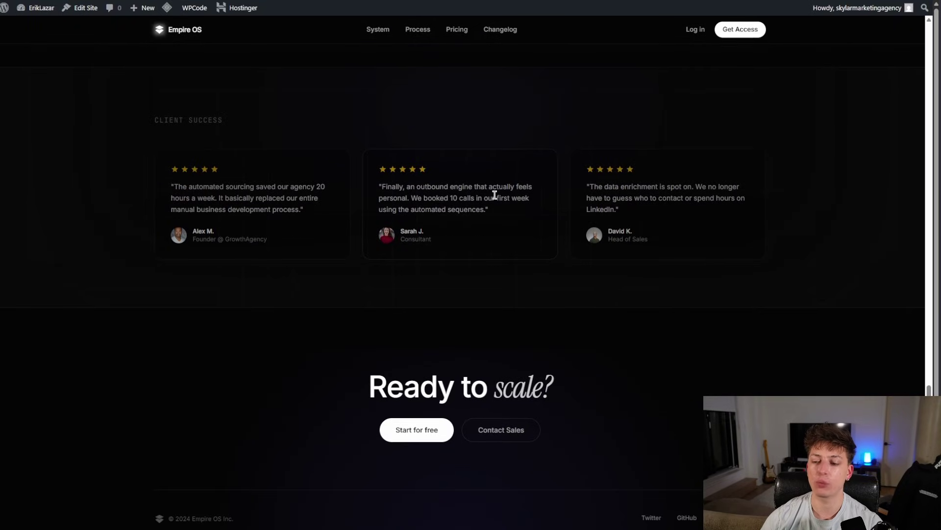
scroll(498, 197, up, 12)
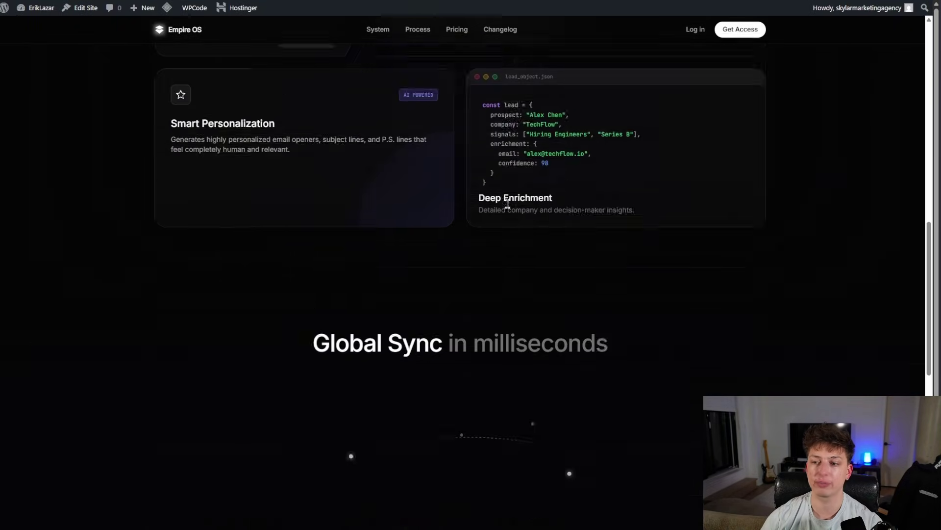
scroll(498, 204, up, 6)
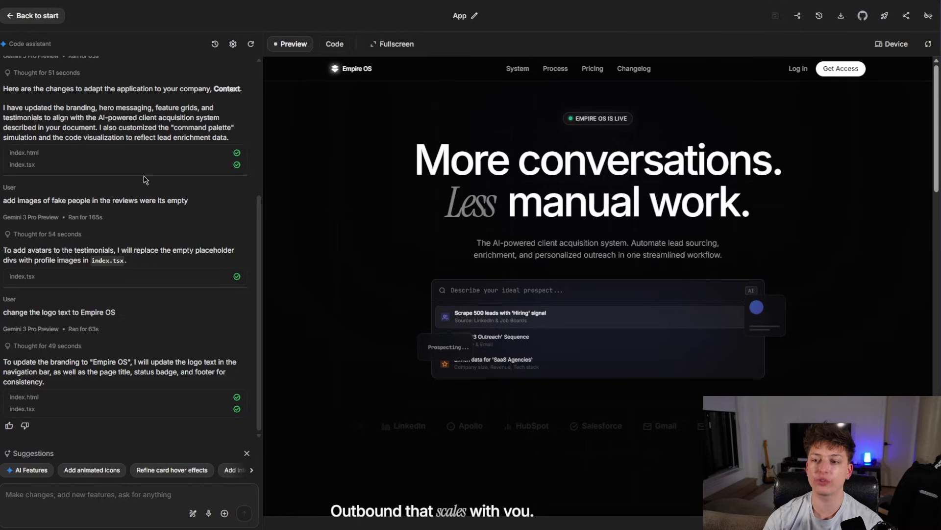
Open Hostinger's file manager on public_html, showing the ai-site and ai-site2 folders
key(alt+Tab)
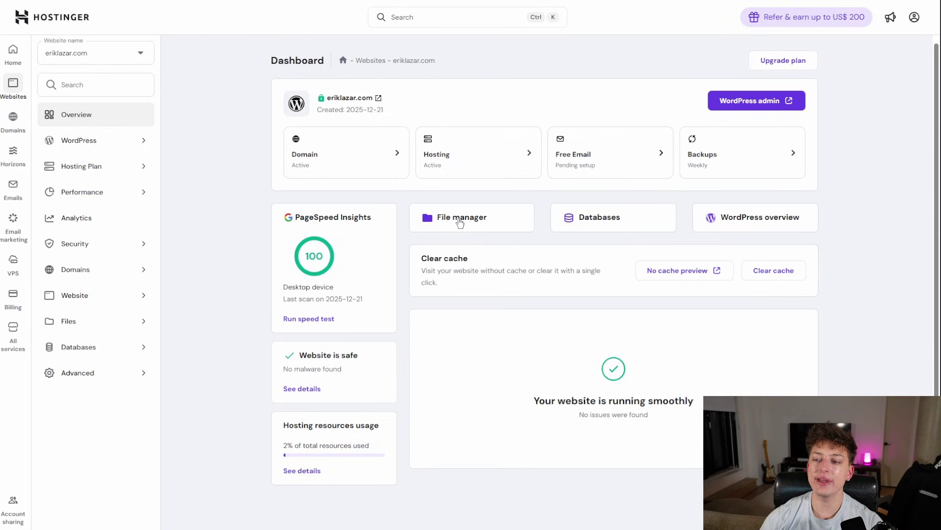
click(460, 228)
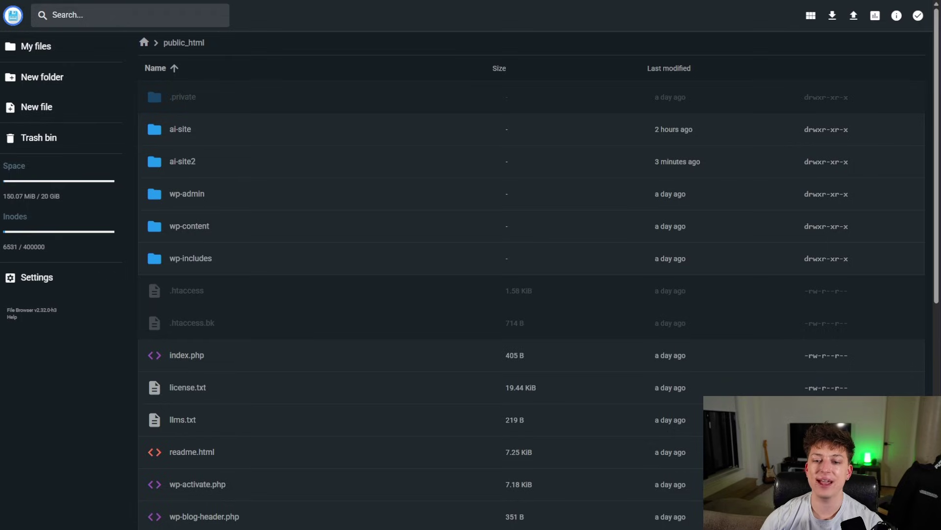
key(alt+Tab)
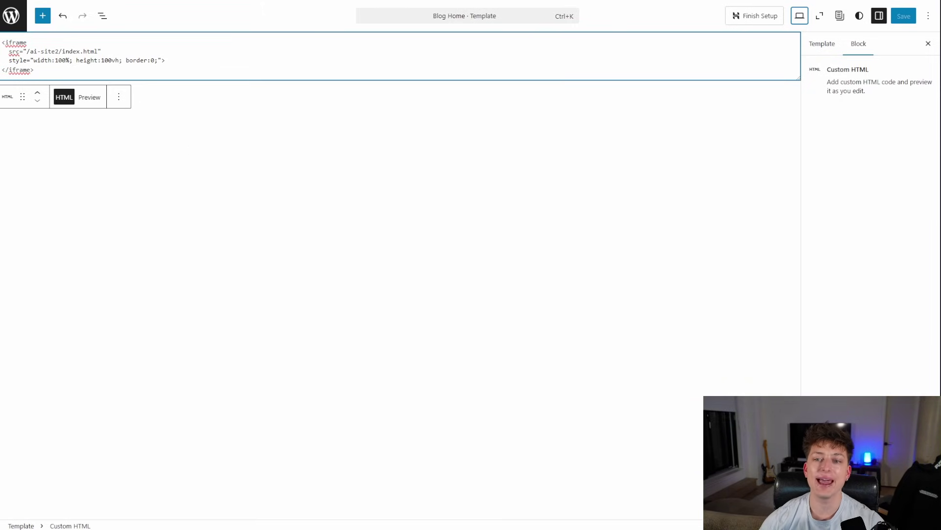
Select the full iframe code in the Custom HTML block and scroll the page
drag(60, 72, 1, 43)
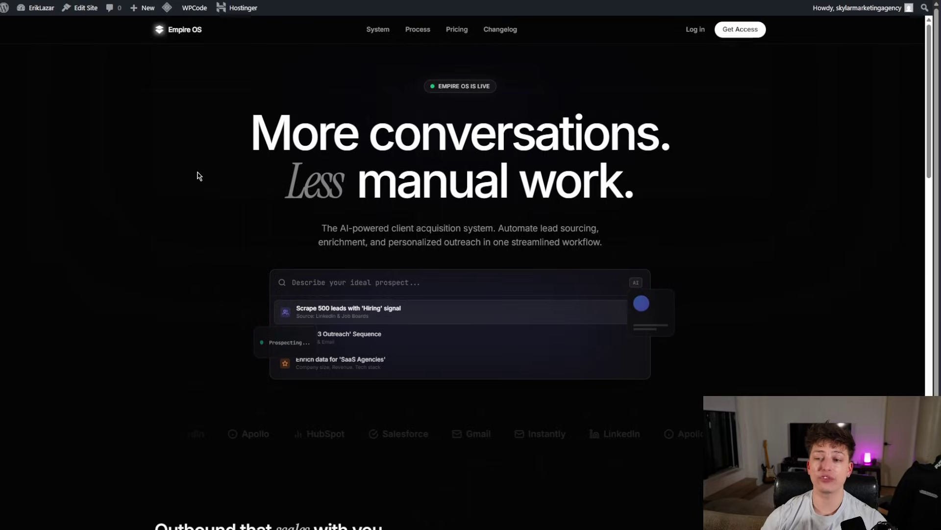
scroll(234, 194, down, 2)
scroll(236, 204, up, 2)
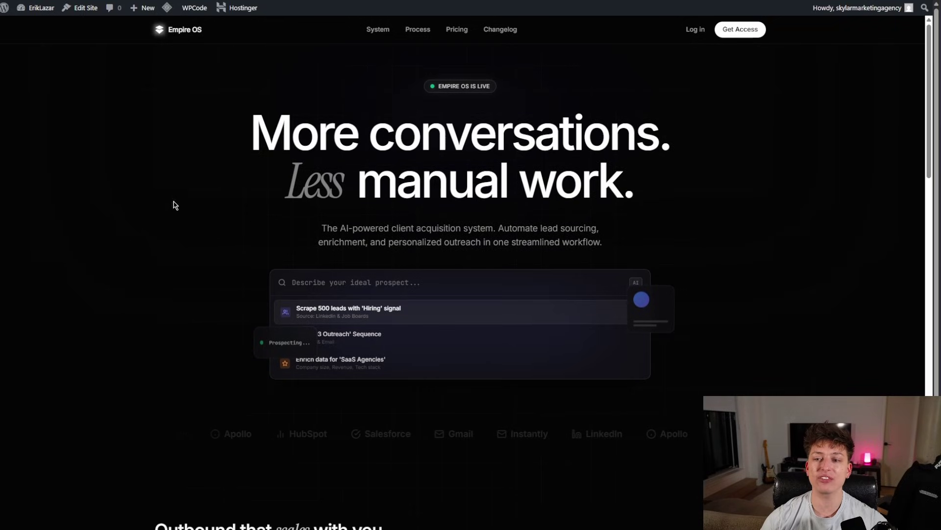